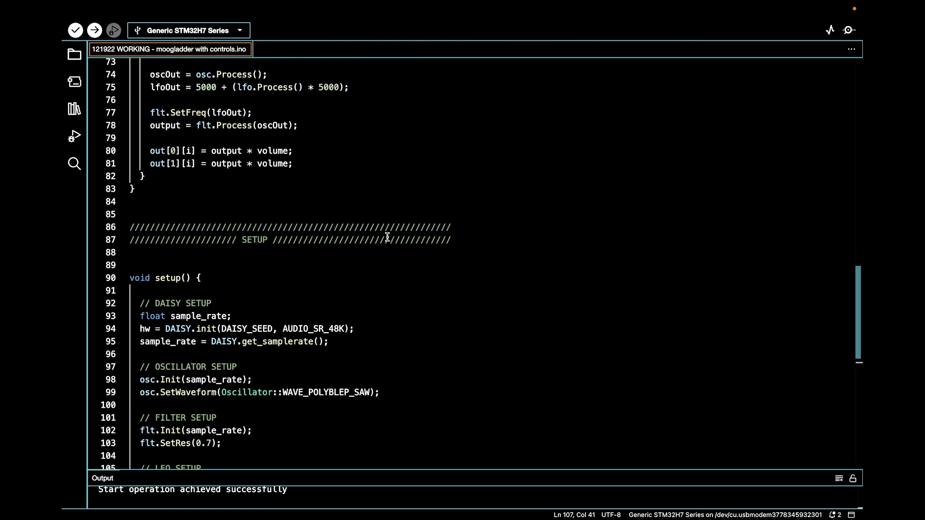
scroll(387, 236, down, 2)
scroll(387, 236, down, 3)
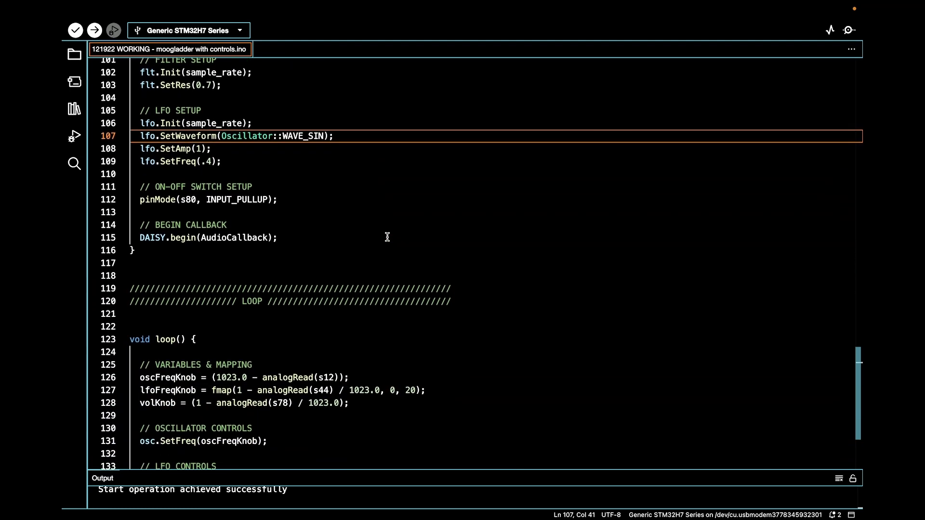
scroll(386, 236, down, 3)
scroll(386, 236, down, 1)
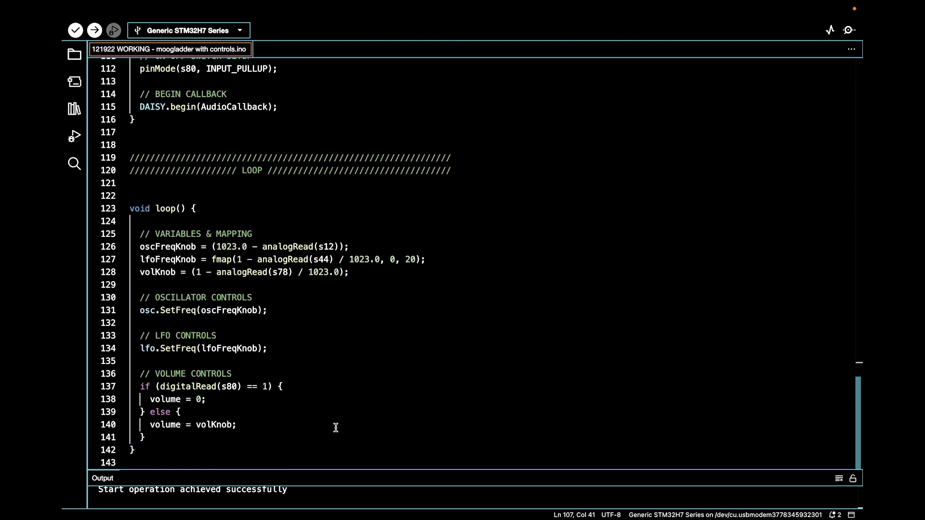
scroll(336, 427, up, 10)
scroll(335, 427, up, 5)
scroll(335, 427, down, 8)
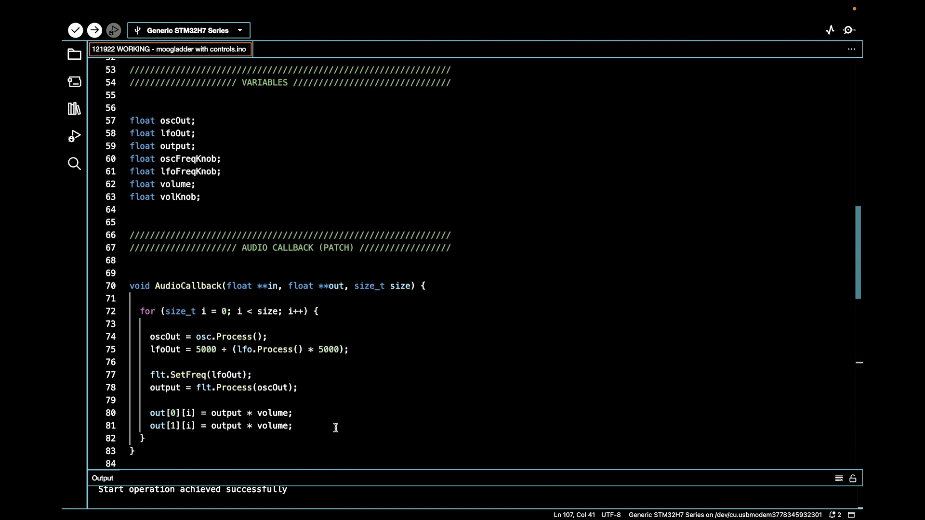
scroll(335, 427, down, 2)
Step: Highlight the audio callback body, deselect it, and switch to the web browser
drag(165, 223, 255, 384)
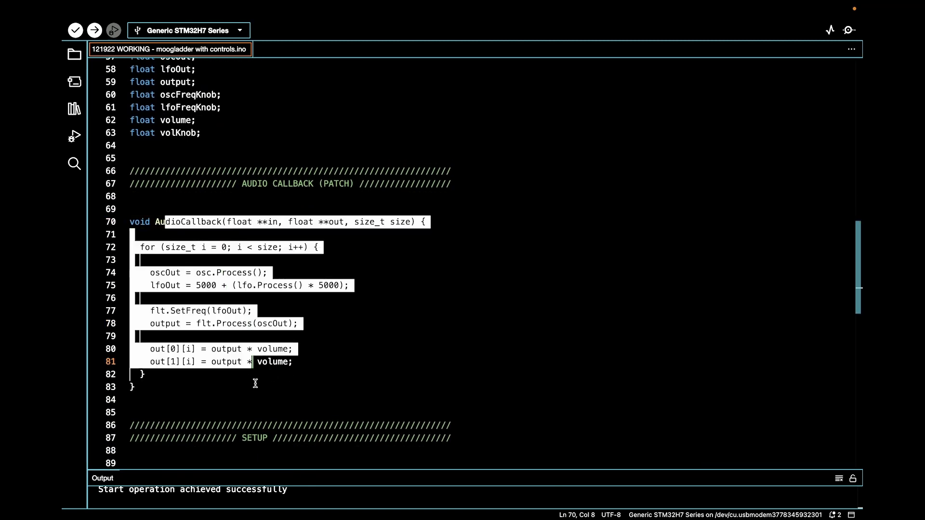
click(246, 371)
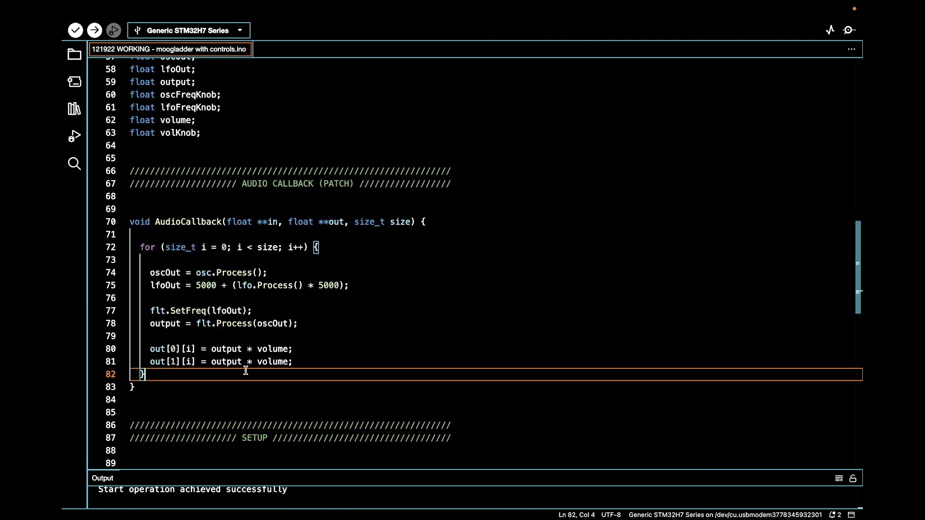
key(super+Tab)
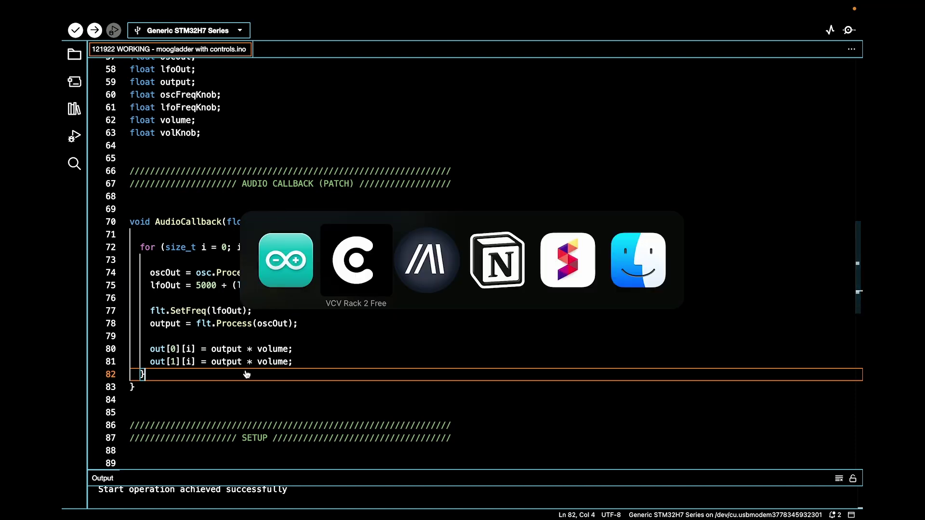
key(super+Tab)
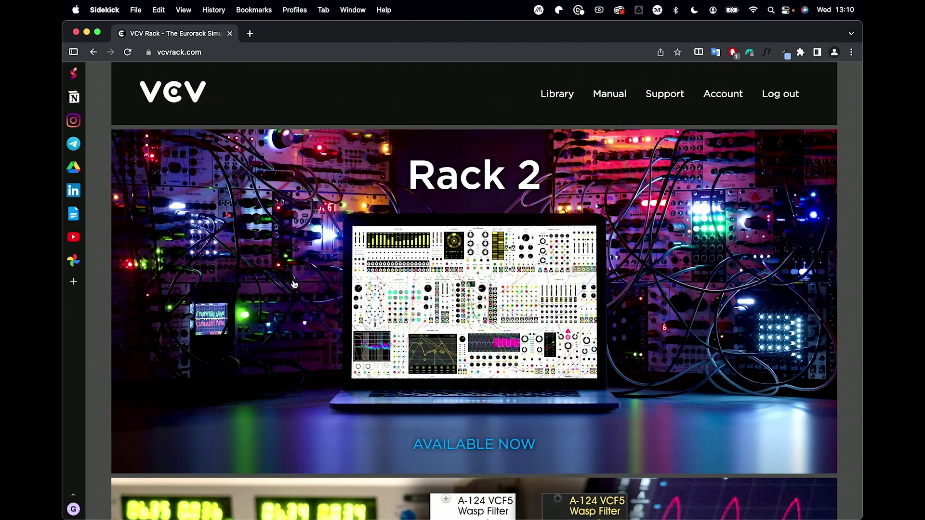
Step: Load vcvrack.com/Rack and jump to its Get VCV Rack 2 download section
click(195, 53)
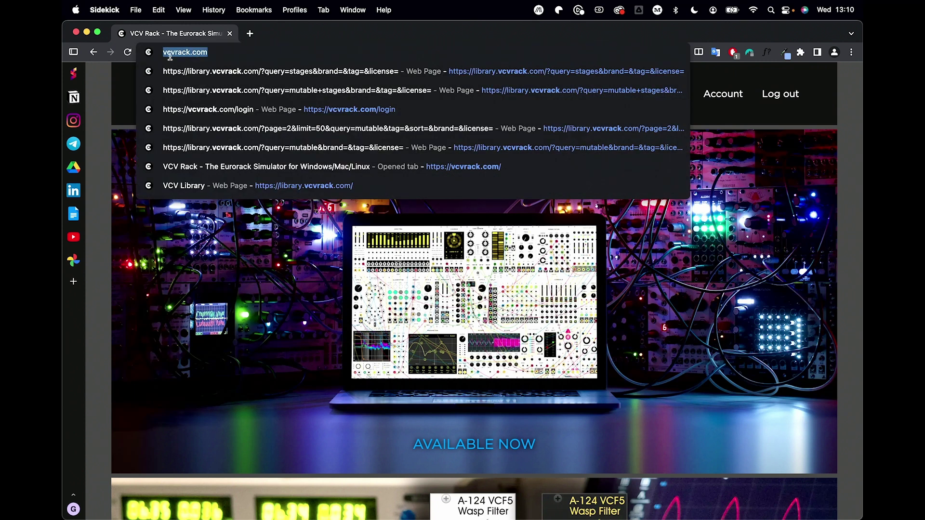
key(Return)
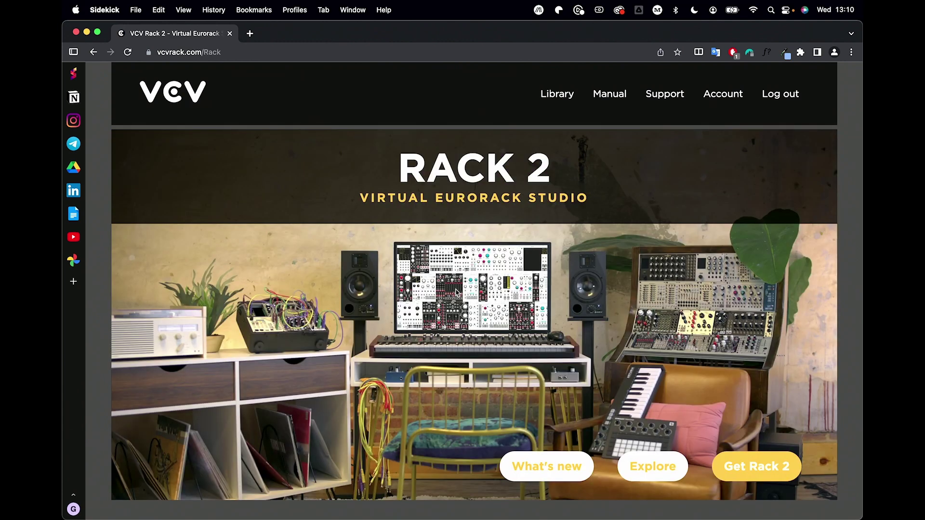
scroll(457, 292, down, 2)
scroll(456, 293, down, 3)
scroll(457, 293, down, 1)
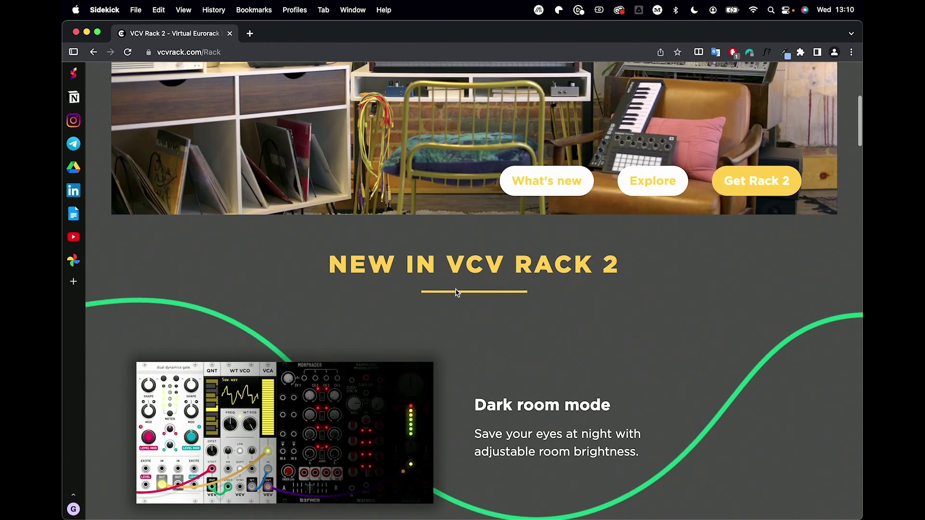
click(774, 196)
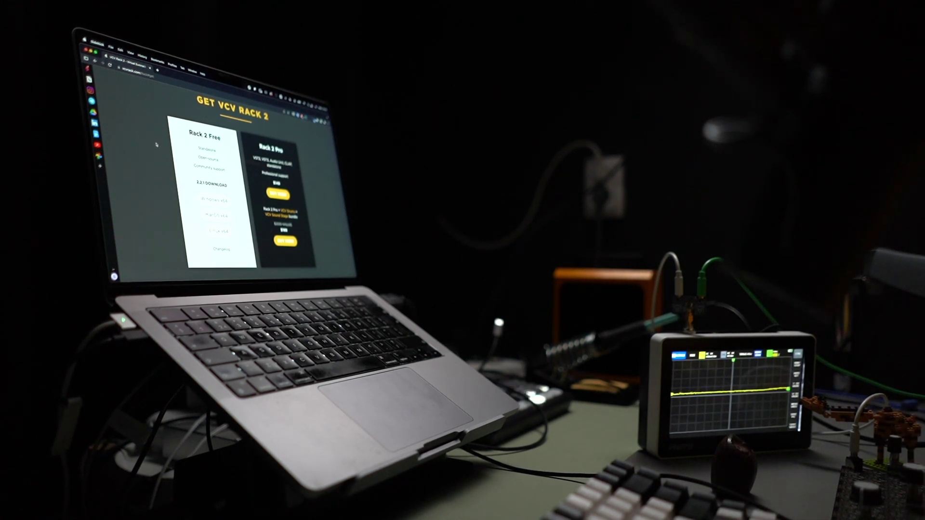
key(super+Tab)
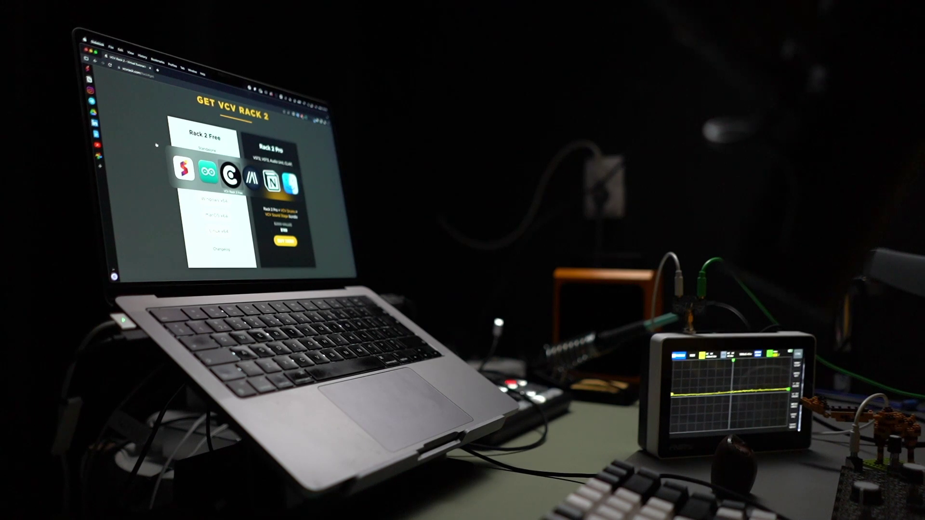
Step: Bring VCV Rack forward, then select and deselect the modules from Notes to the first ADSR
key(super)
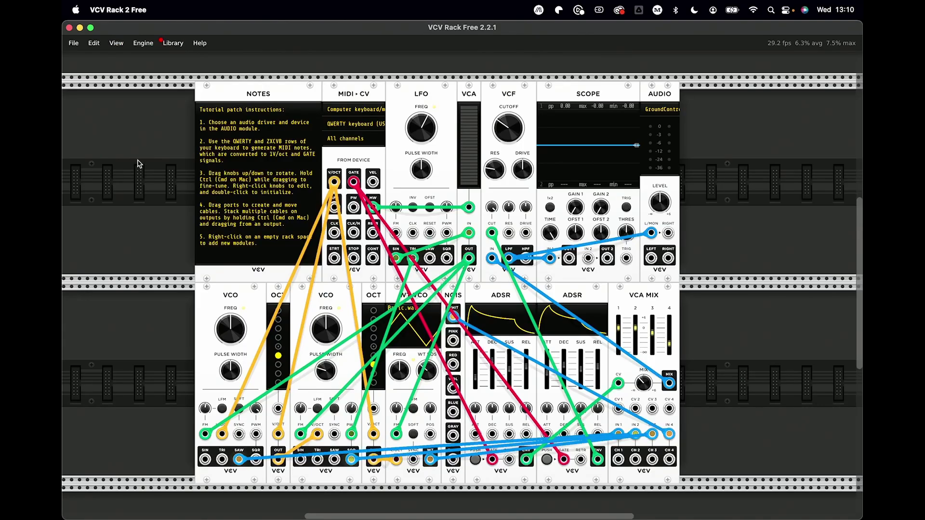
drag(138, 164, 491, 415)
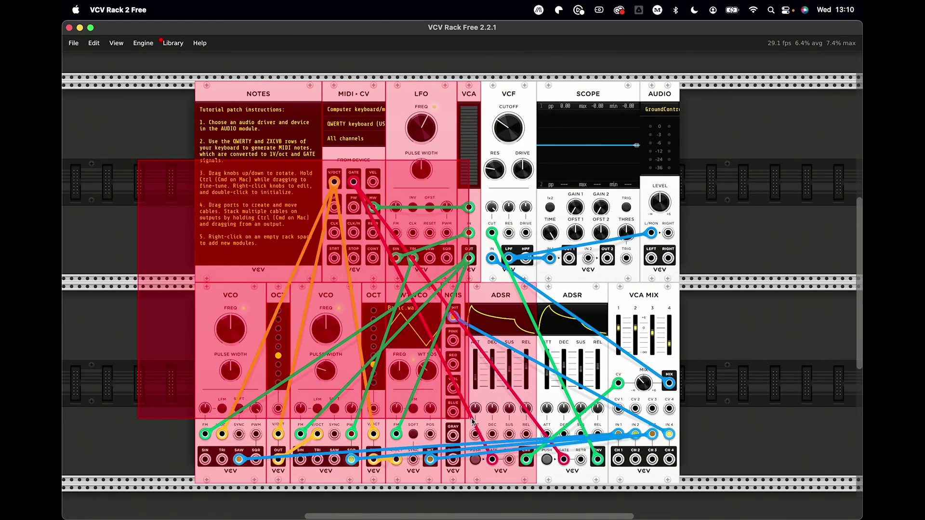
click(120, 298)
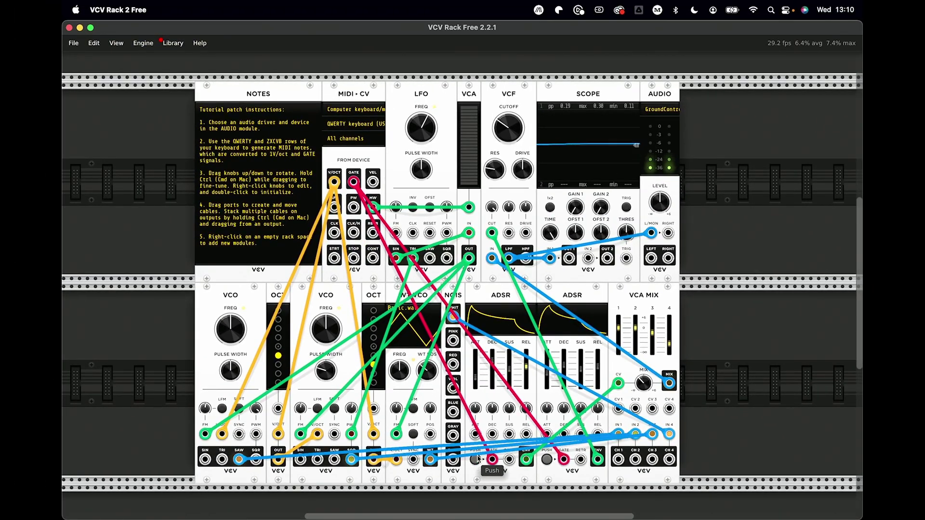
Step: Review the AUDIO module's device list several times, keeping GroundControl C1 as the output
click(663, 112)
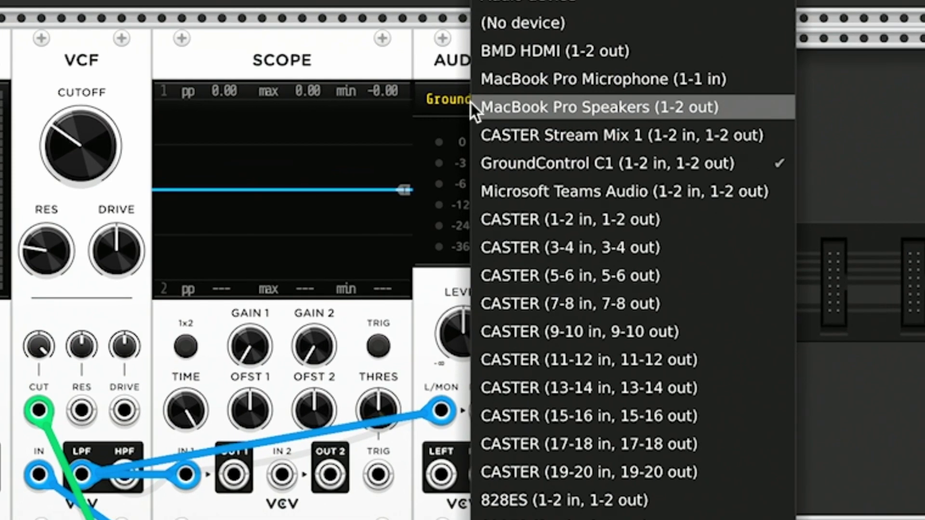
click(454, 67)
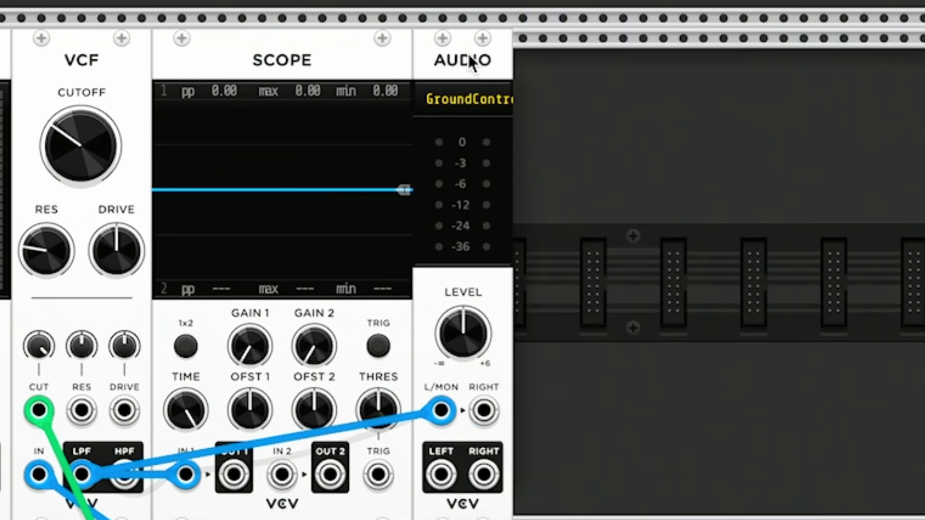
click(461, 99)
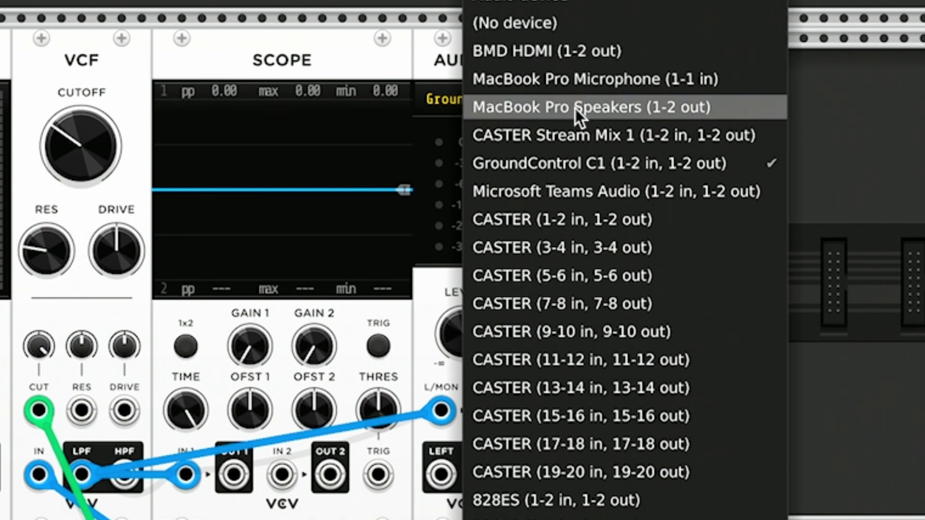
click(436, 63)
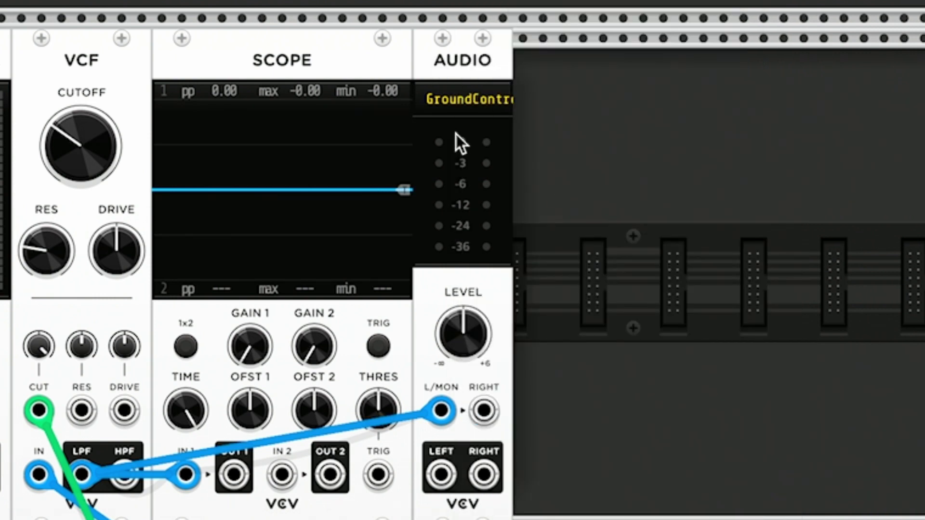
click(462, 101)
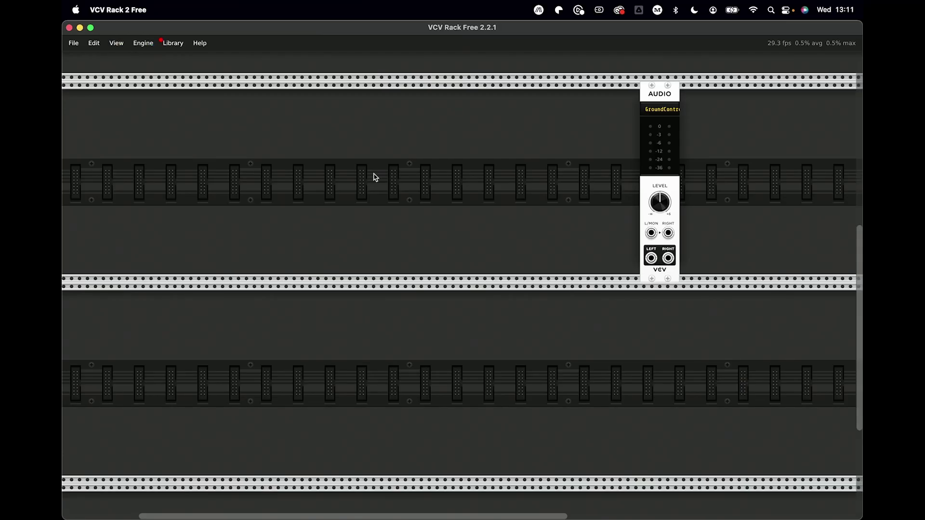
Step: Right-click the emptied rack to bring up the module browser
right_click(433, 169)
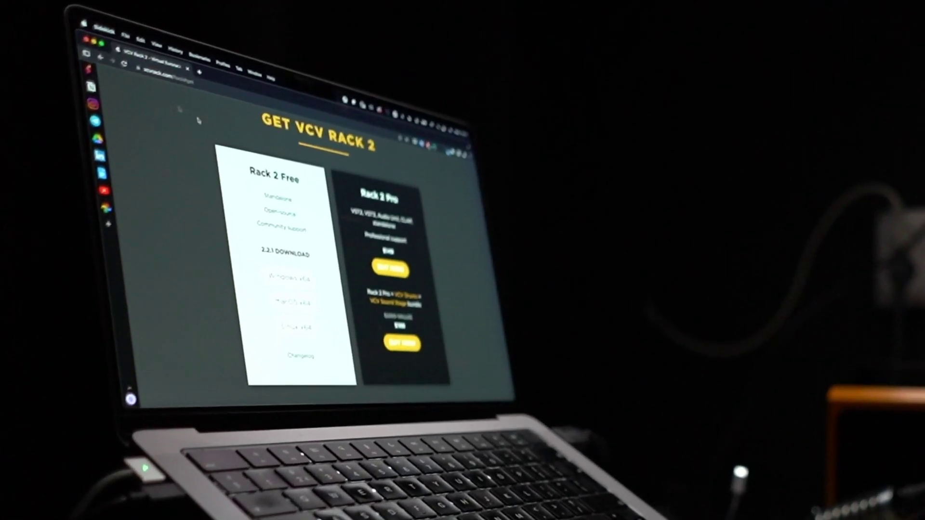
scroll(215, 137, down, 2)
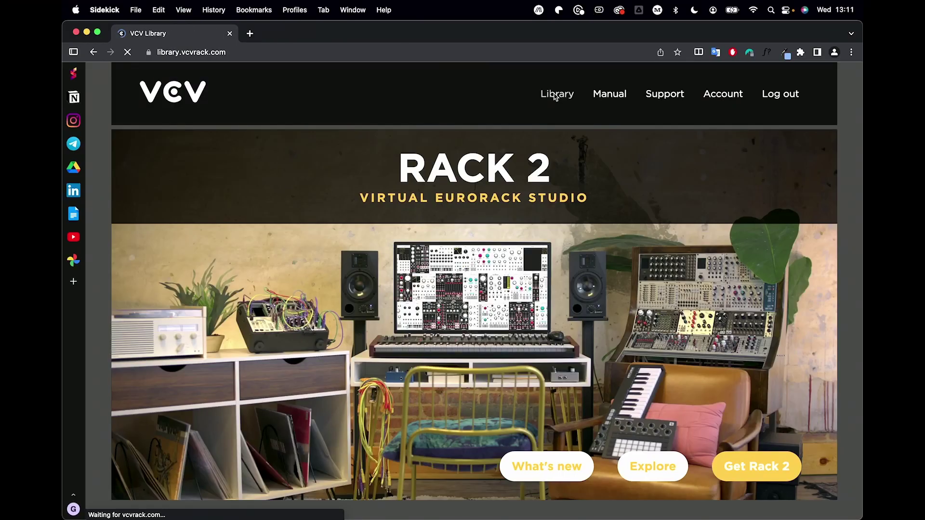
scroll(399, 316, down, 1)
scroll(398, 316, down, 3)
scroll(398, 315, down, 1)
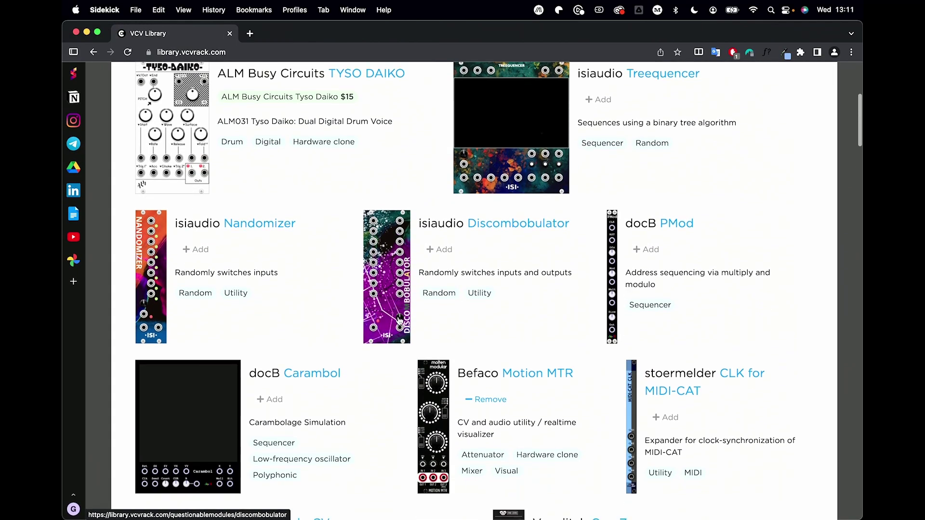
scroll(398, 318, down, 1)
scroll(399, 319, down, 2)
scroll(398, 319, down, 3)
scroll(399, 318, down, 4)
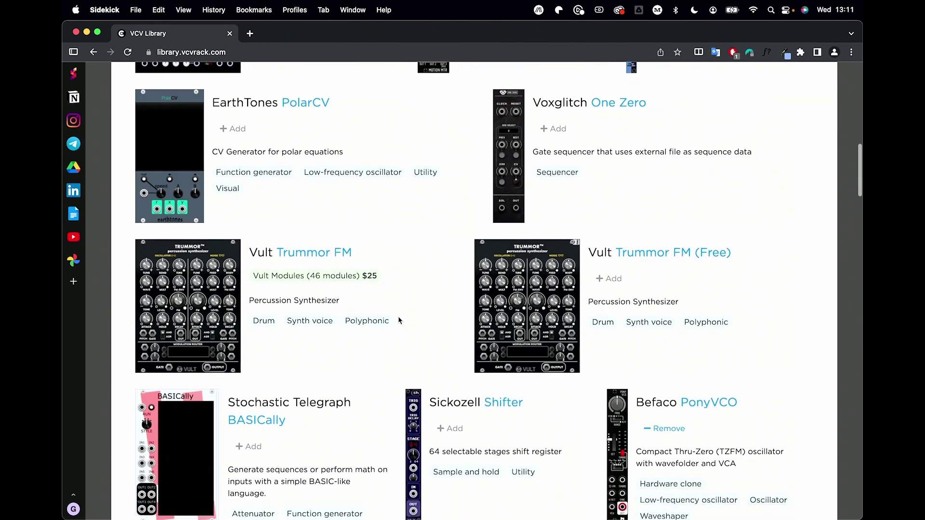
scroll(398, 321, down, 1)
scroll(398, 320, down, 2)
scroll(398, 319, down, 2)
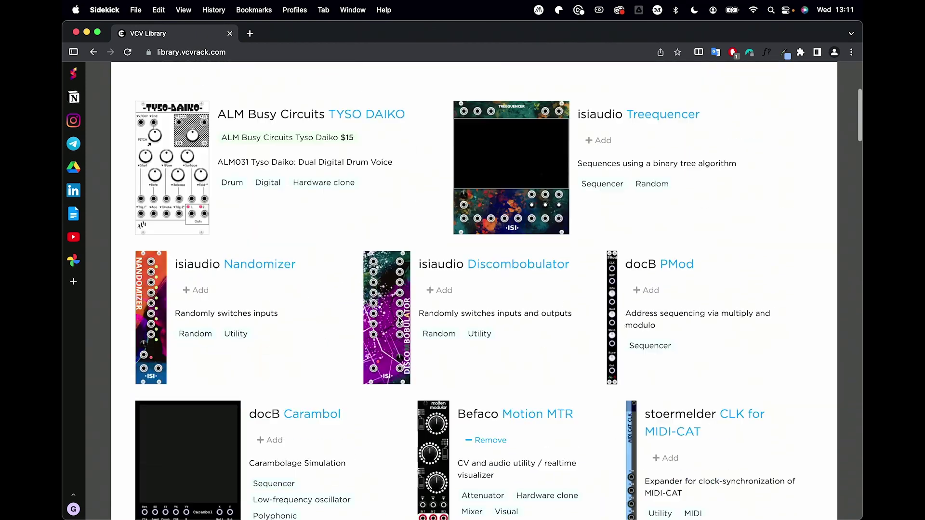
scroll(398, 318, up, 5)
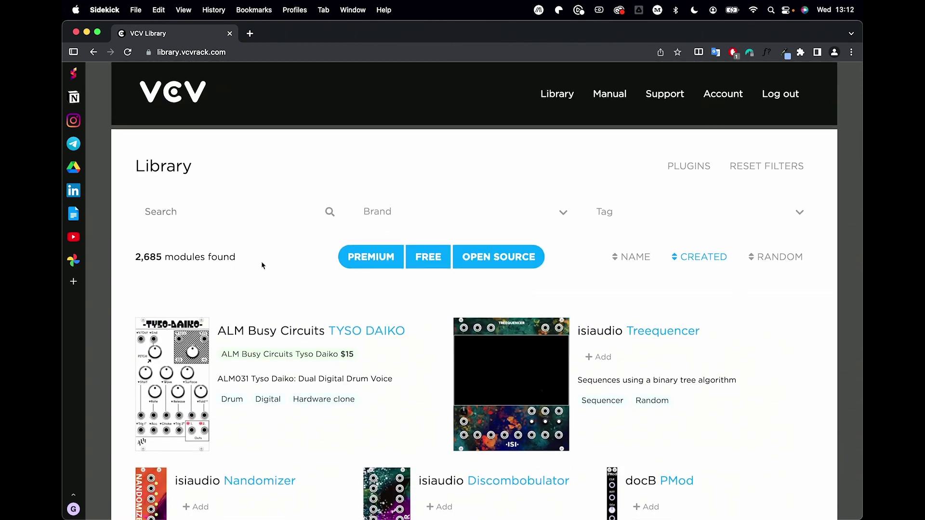
Step: Switch from the VCV Library website back to VCV Rack
key(super+Tab)
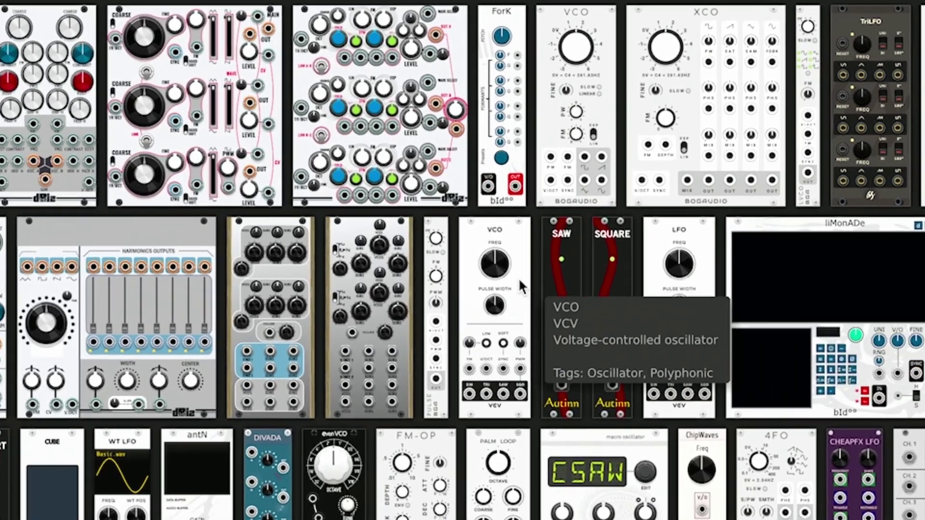
Step: Add VCV's VCO oscillator to the rack and bring up the module browser for another module
click(497, 307)
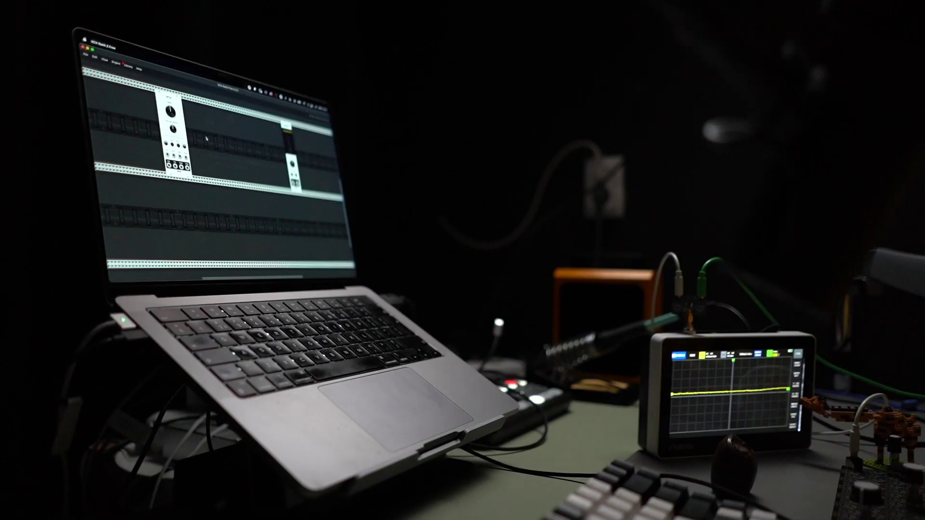
right_click(206, 139)
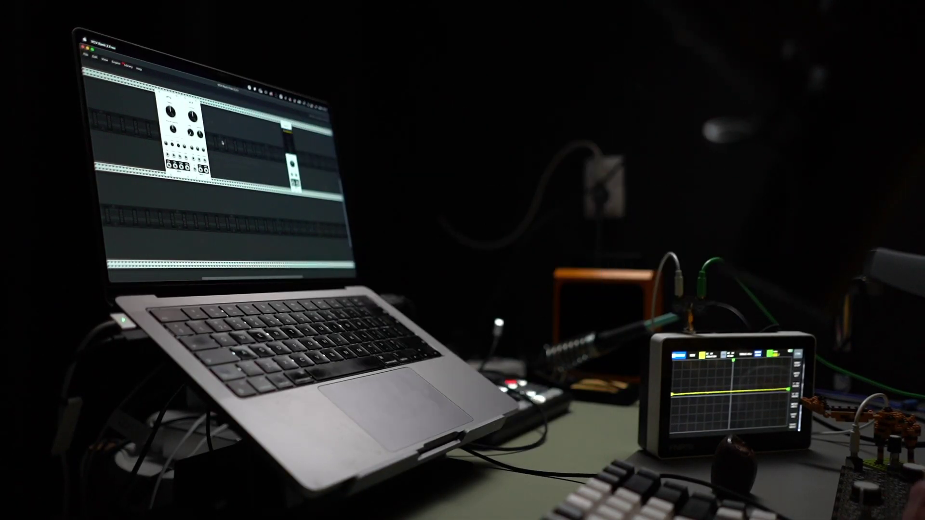
Step: Move the second module to the lower row, patch VCO sine to audio, and set the level near -11 dB
mouse_move(177, 97)
mouse_down()
mouse_move(207, 186)
mouse_move(230, 180)
mouse_up()
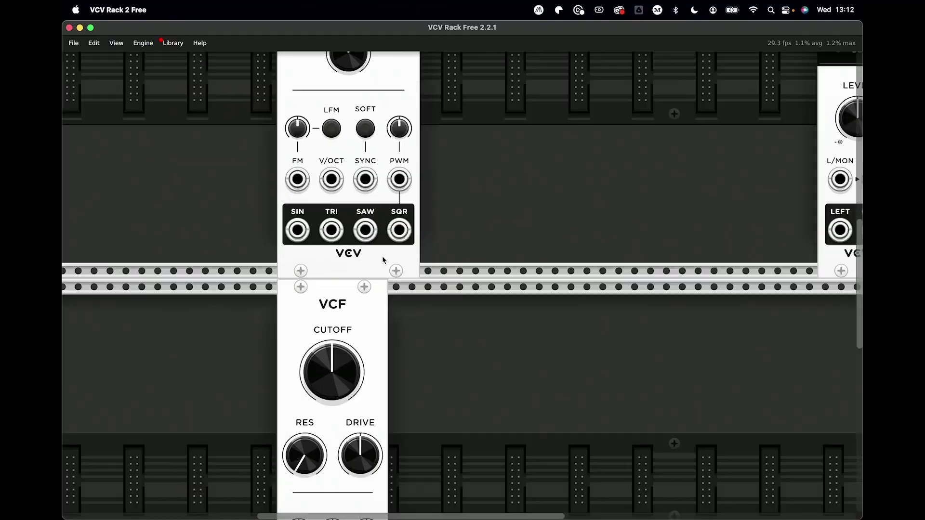
scroll(382, 256, up, 3)
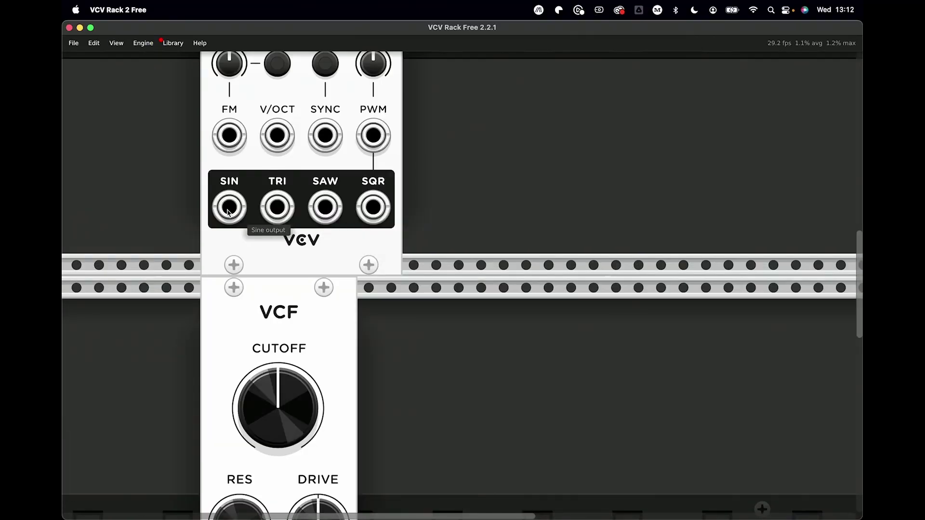
key(super+minus)
mouse_move(346, 246)
mouse_down()
mouse_move(697, 240)
mouse_move(730, 213)
mouse_up()
drag(741, 168, 741, 209)
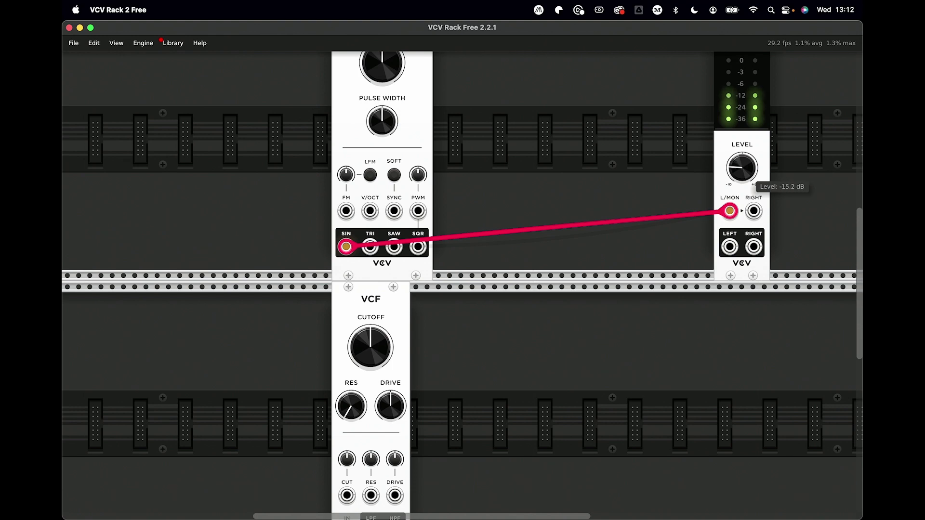
drag(741, 167, 742, 160)
Step: Swap the sine cable for the VCO sawtooth, turn the level way down, and shift the VCO
drag(730, 211, 617, 204)
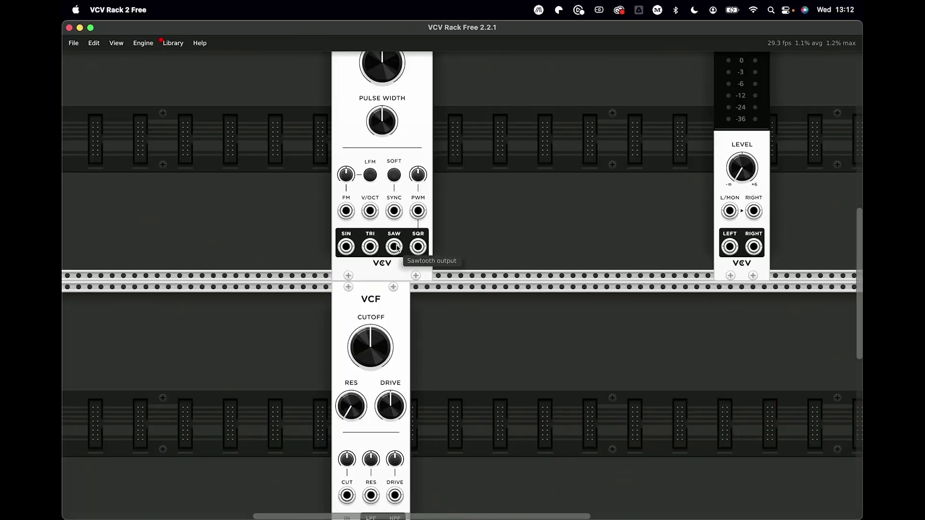
drag(393, 246, 729, 211)
mouse_move(741, 168)
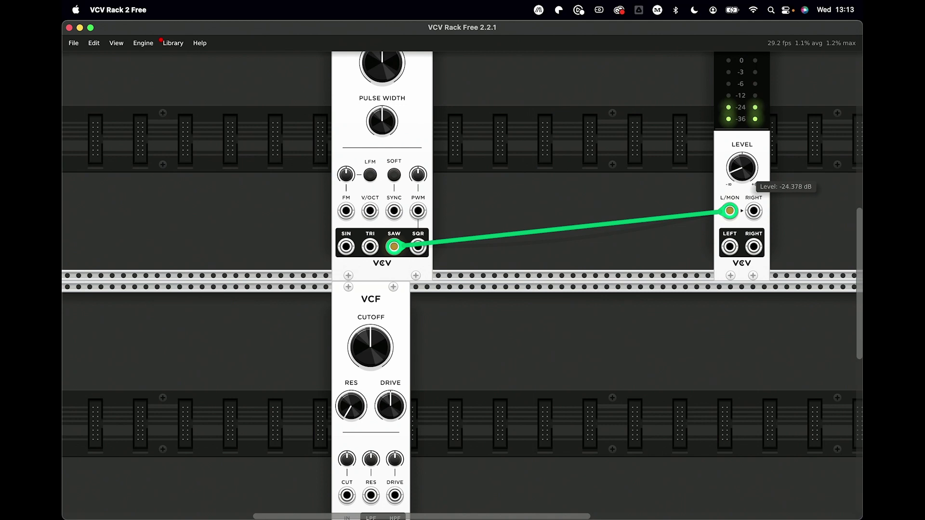
drag(741, 167, 742, 174)
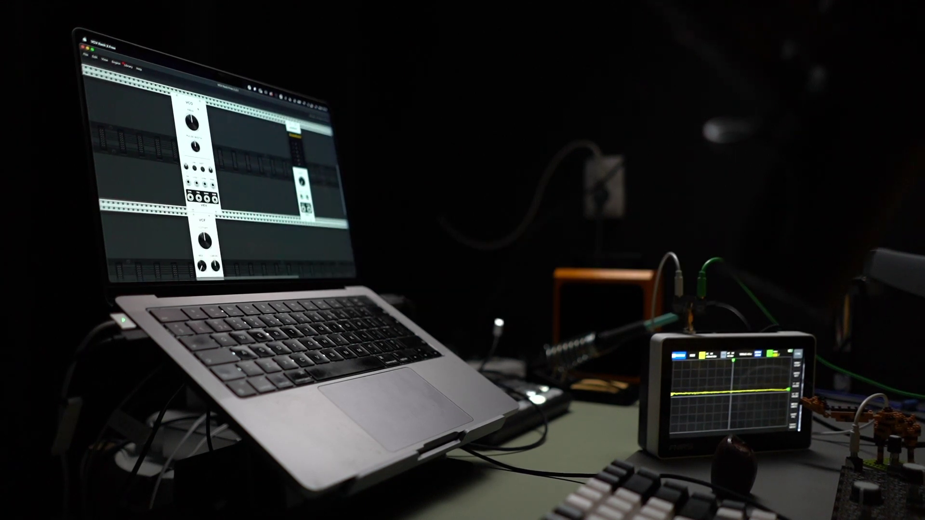
drag(192, 116, 123, 73)
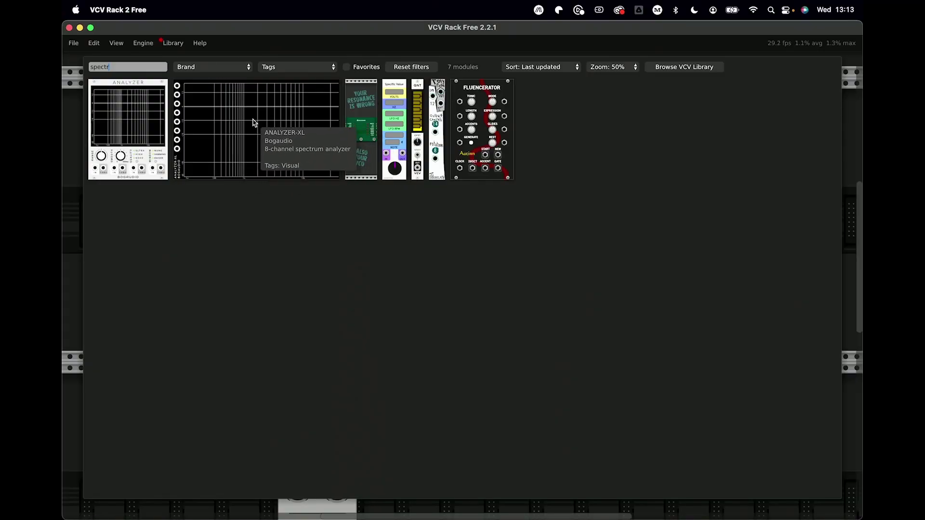
Step: Place Bogaudio's ANALYZER-XL in the rack between the VCO and the audio module
drag(244, 135, 476, 190)
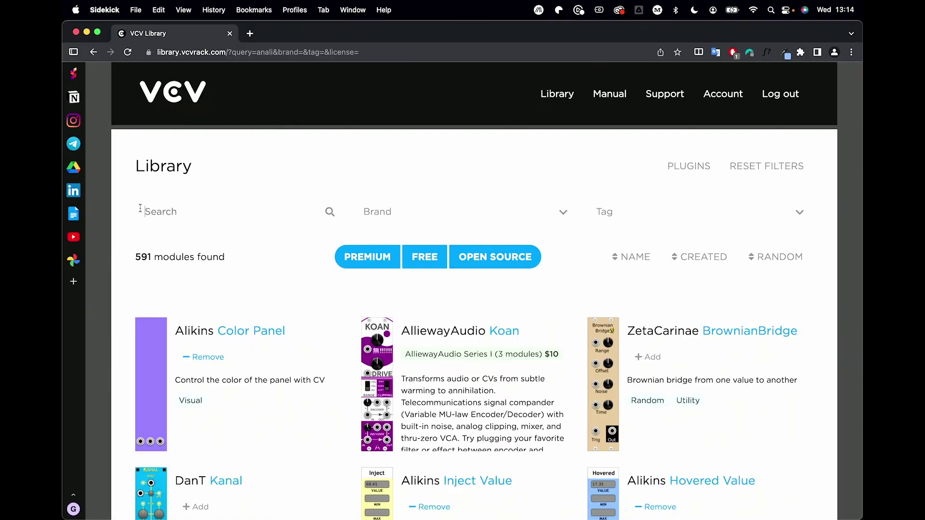
Step: Search the online library for analyzers, check Rack's plugin library options, and patch VCO sine into ANALYZER-XL
click(171, 204)
text(an)
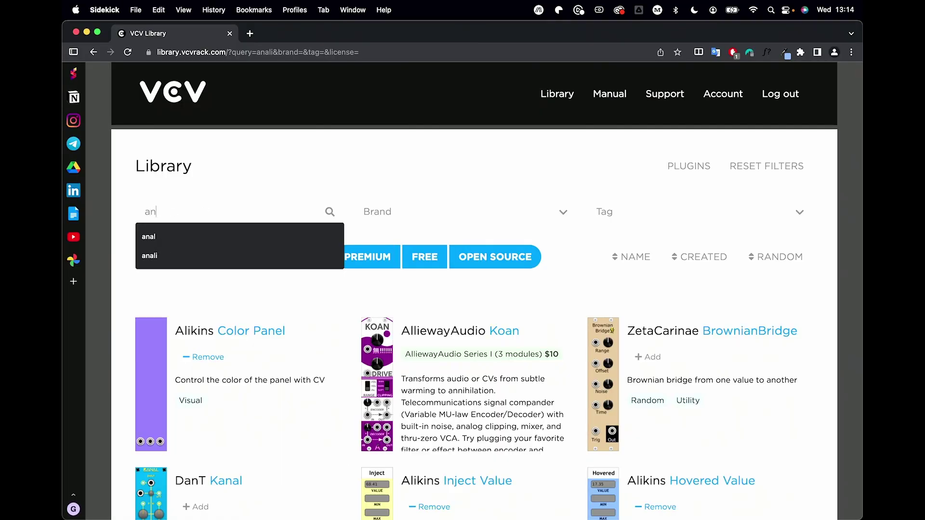
text(aly)
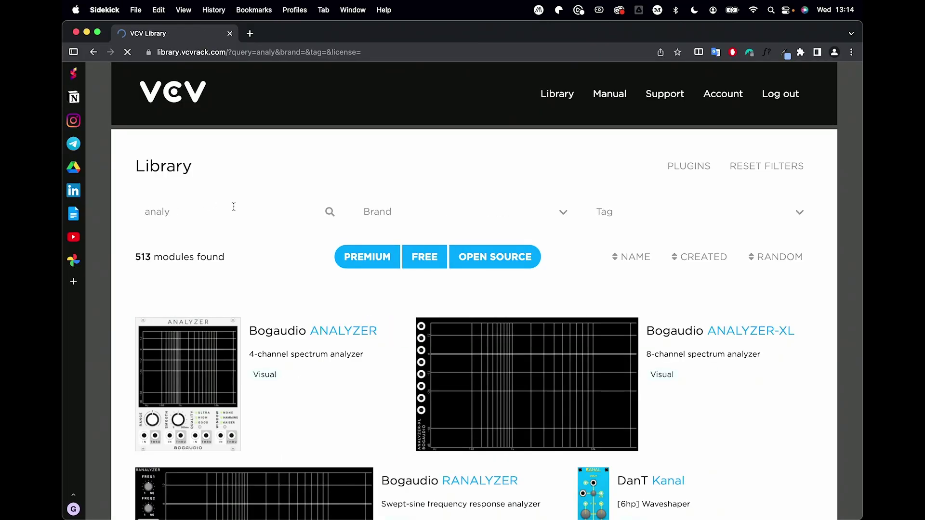
scroll(505, 369, down, 1)
scroll(505, 369, down, 1)
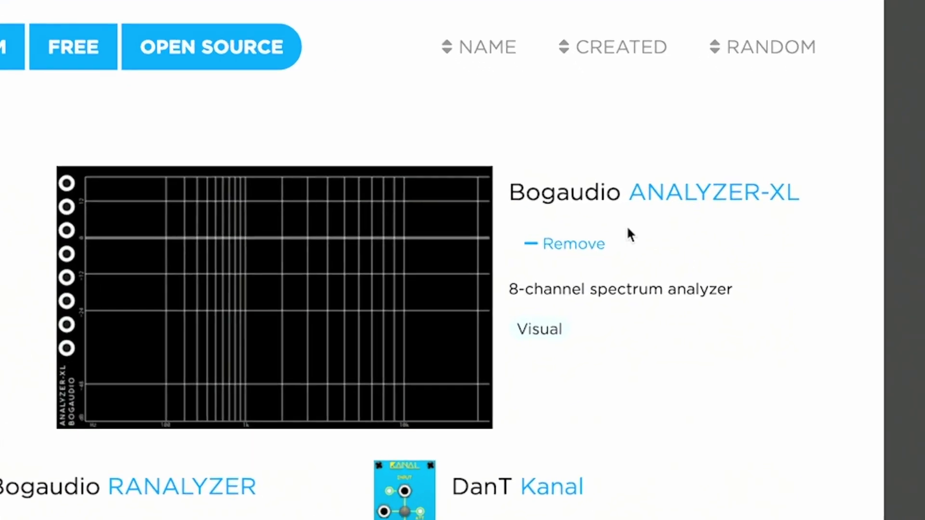
scroll(164, 402, down, 3)
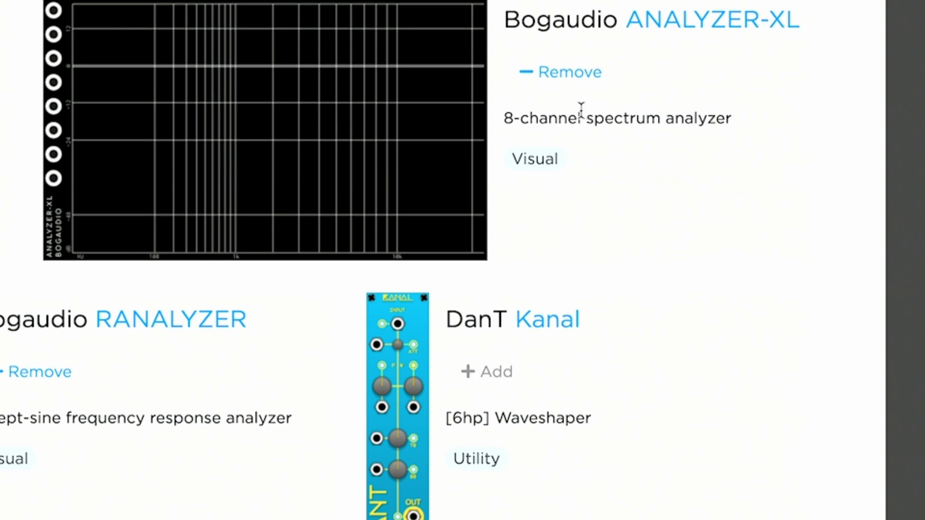
click(593, 74)
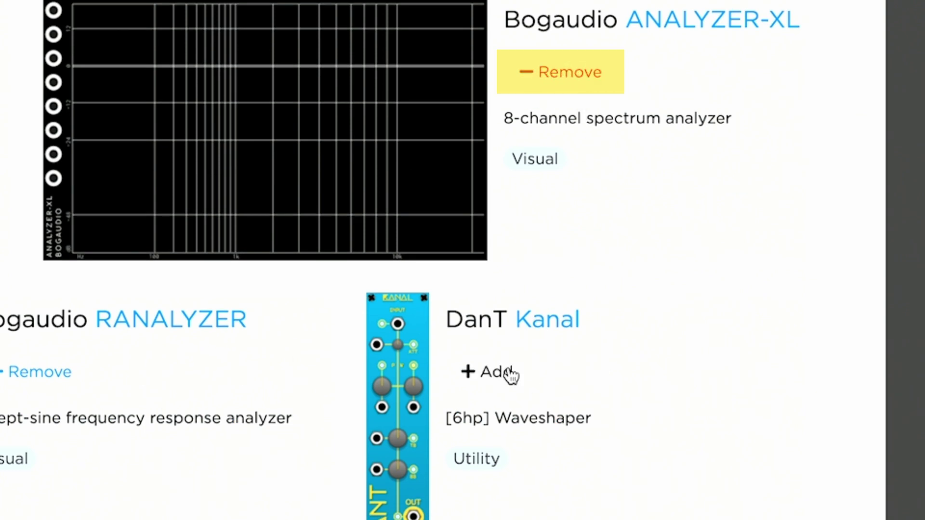
scroll(391, 156, up, 1)
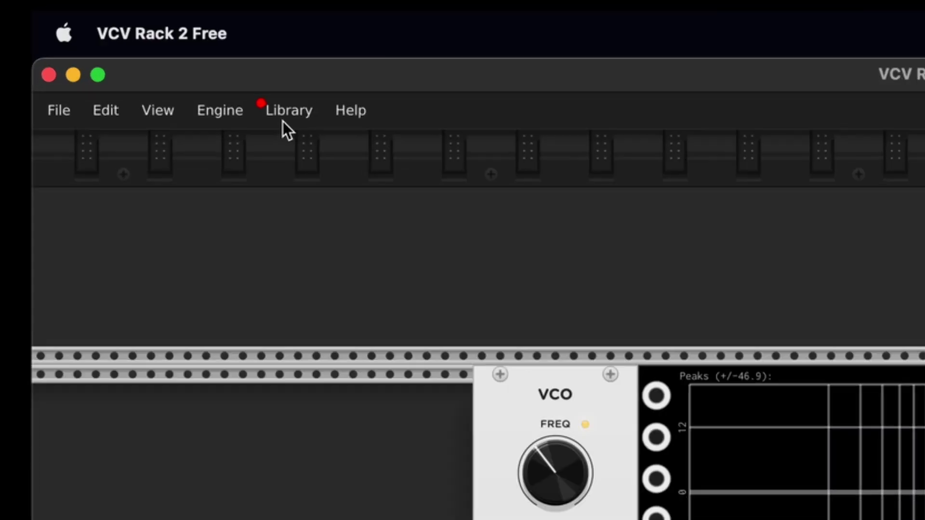
click(329, 145)
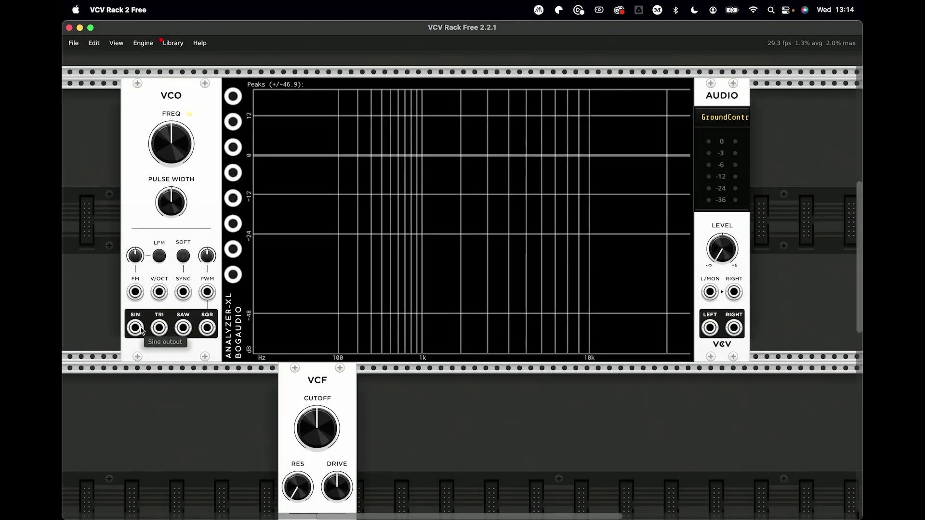
drag(135, 328, 233, 96)
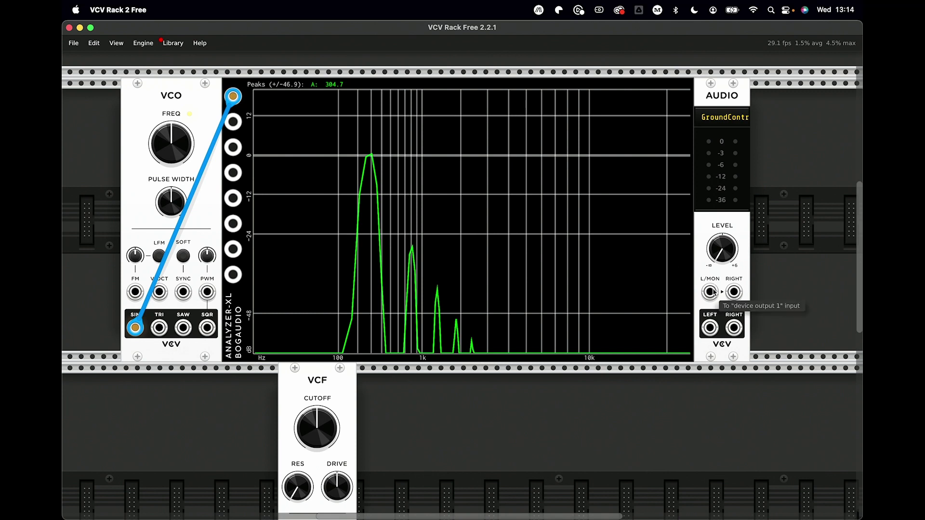
Step: Patch the VCO sine to AUDIO L/MON as well and raise the level to about -14 dB
drag(710, 292, 136, 328)
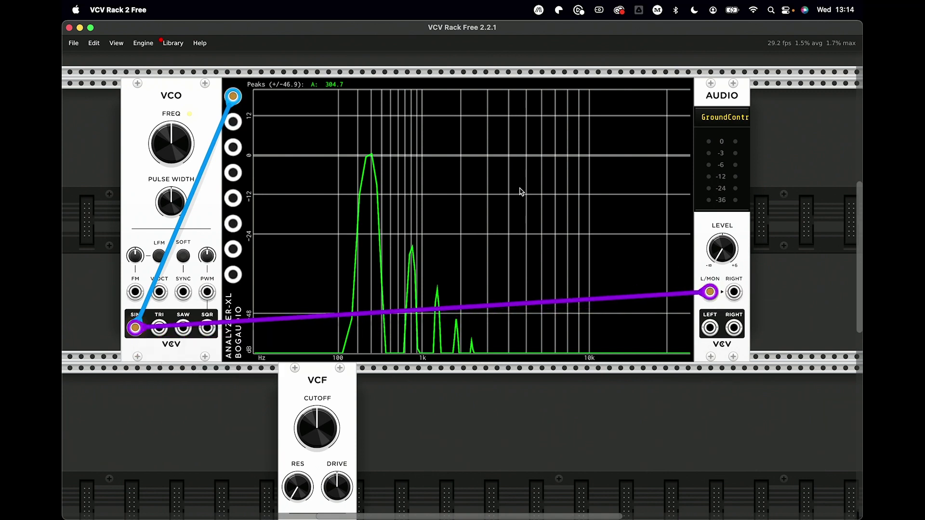
mouse_move(721, 249)
mouse_down()
mouse_move(721, 234)
mouse_move(711, 286)
mouse_up()
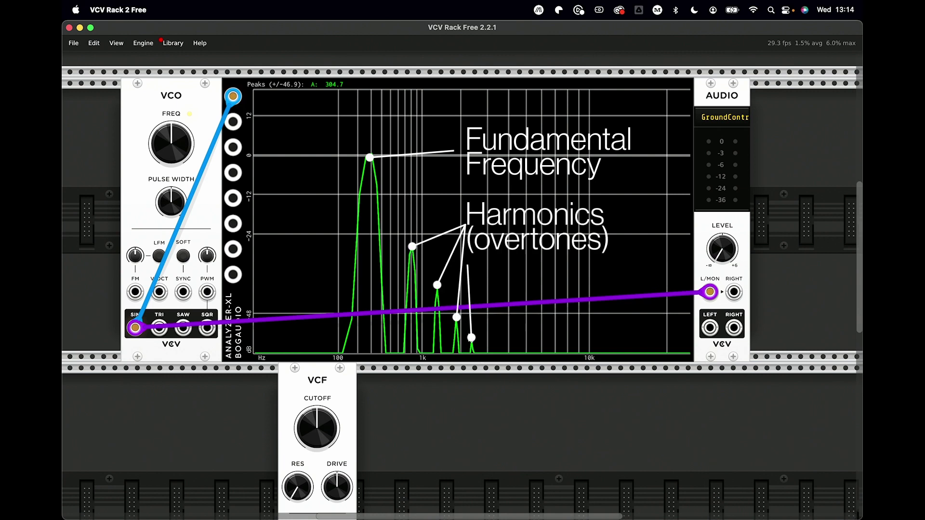
mouse_move(171, 143)
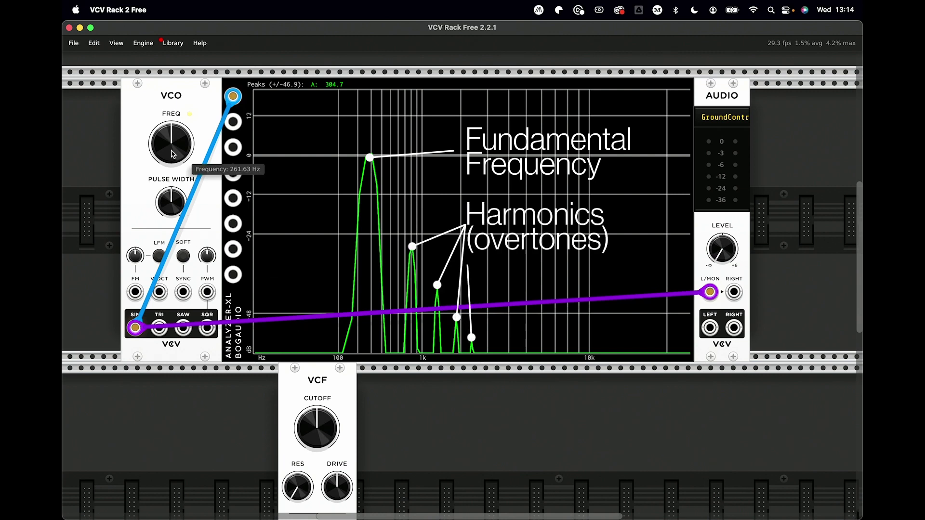
Step: Sweep VCO pitch from about 511 Hz up to 911 Hz, then down to 381 Hz, raising the output level
mouse_move(172, 154)
mouse_down()
mouse_move(173, 115)
mouse_move(173, 154)
mouse_up()
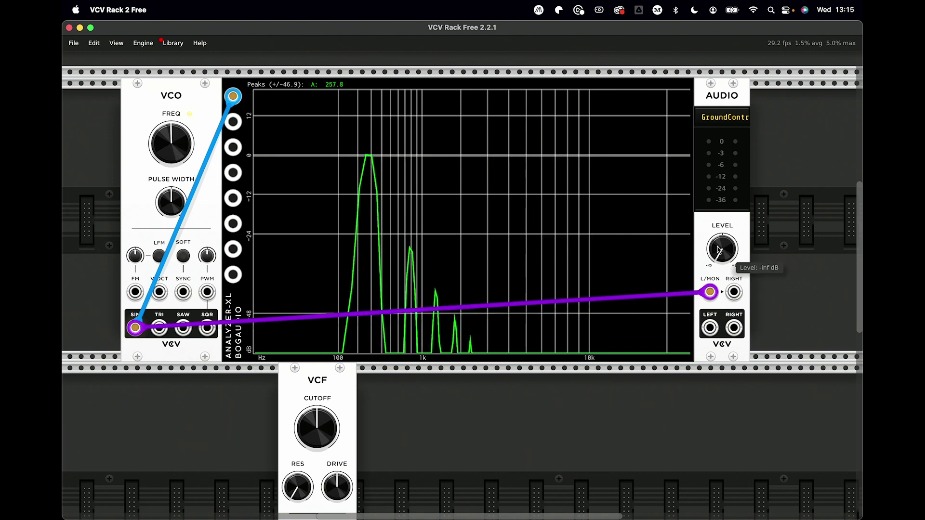
drag(722, 249, 722, 235)
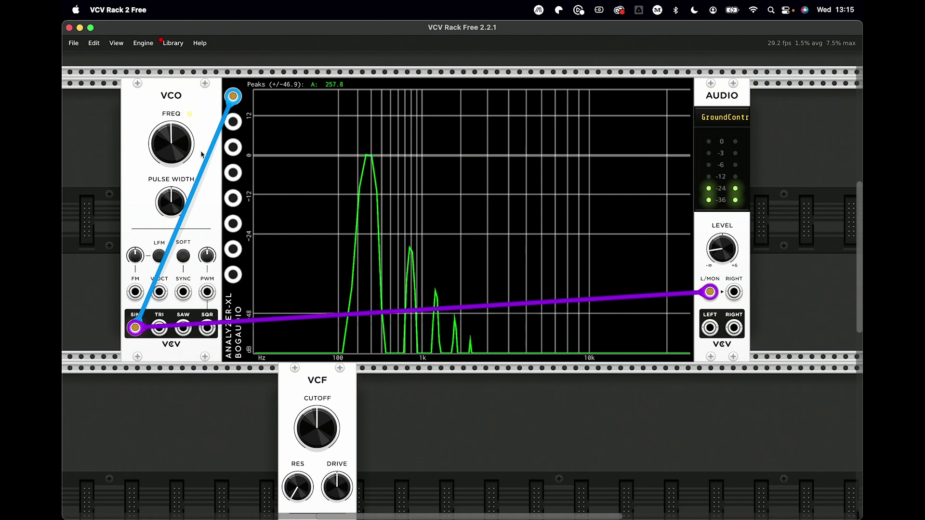
drag(201, 154, 202, 109)
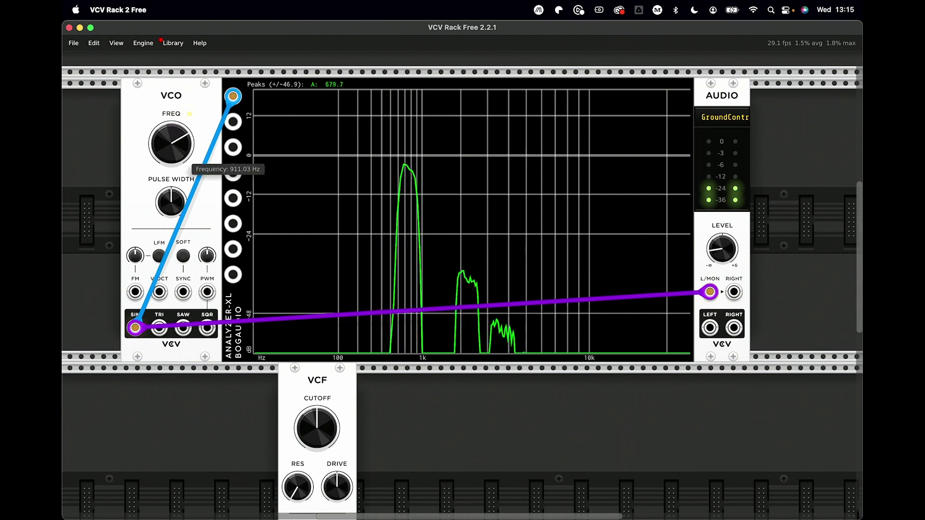
drag(171, 142, 171, 191)
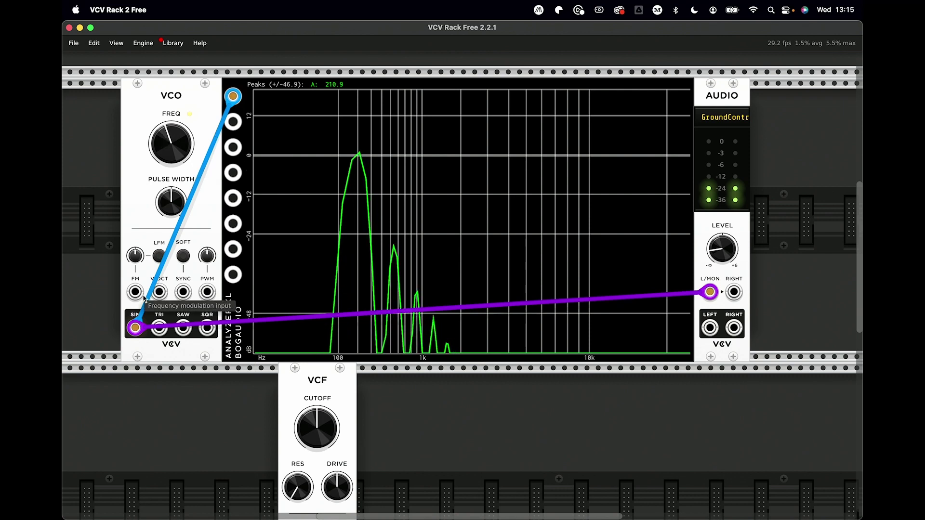
Step: Move the analyzer and audio cables from VCO SIN to TRI, then to SAW
drag(135, 329, 158, 329)
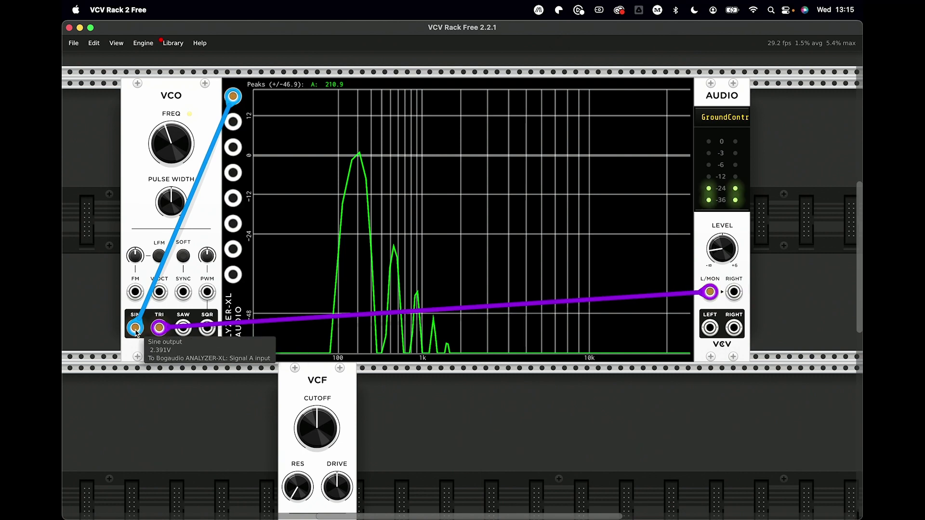
drag(135, 329, 158, 329)
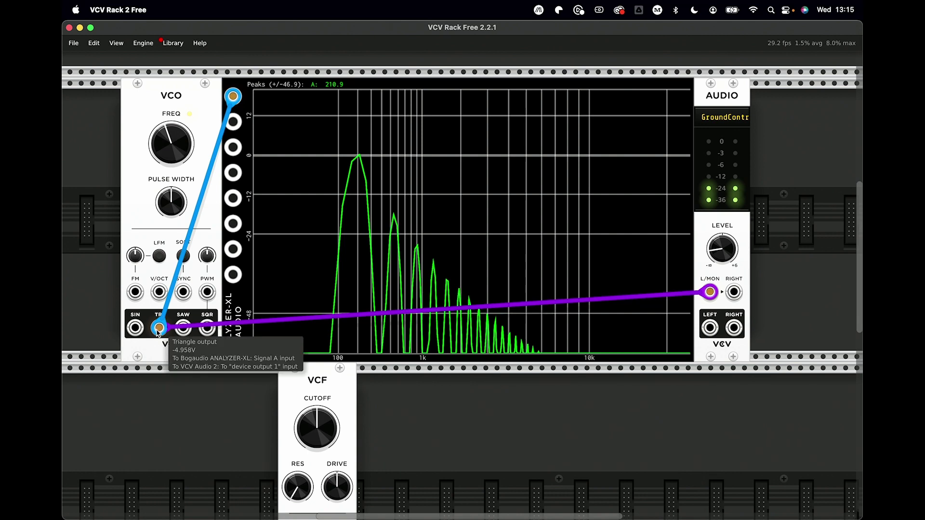
drag(159, 328, 183, 327)
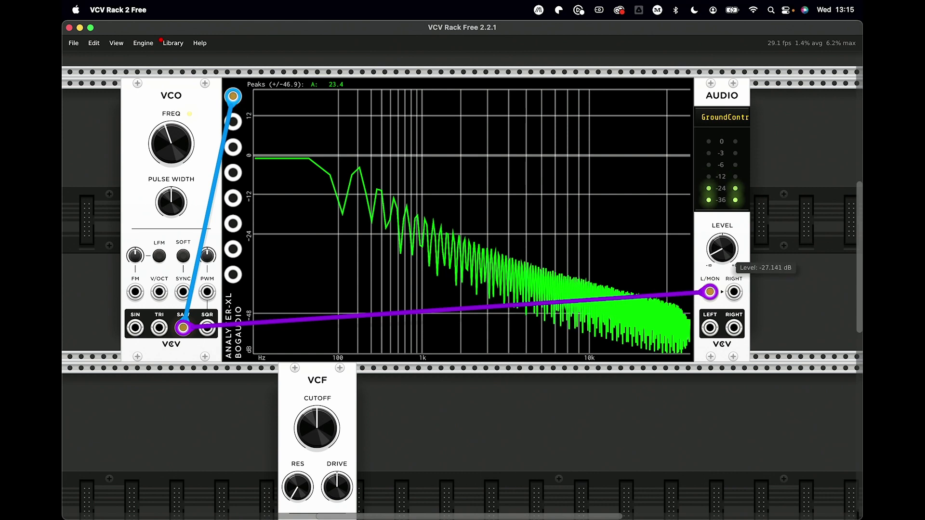
scroll(195, 229, left, 5)
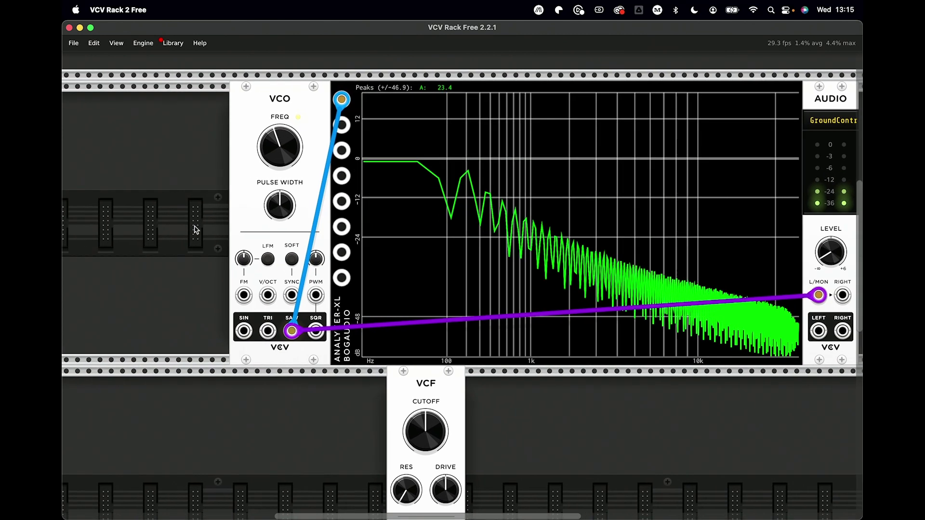
Step: Slide the VCO left, delete the analyzer and audio cables, and move the VCF beside it
drag(303, 105, 90, 105)
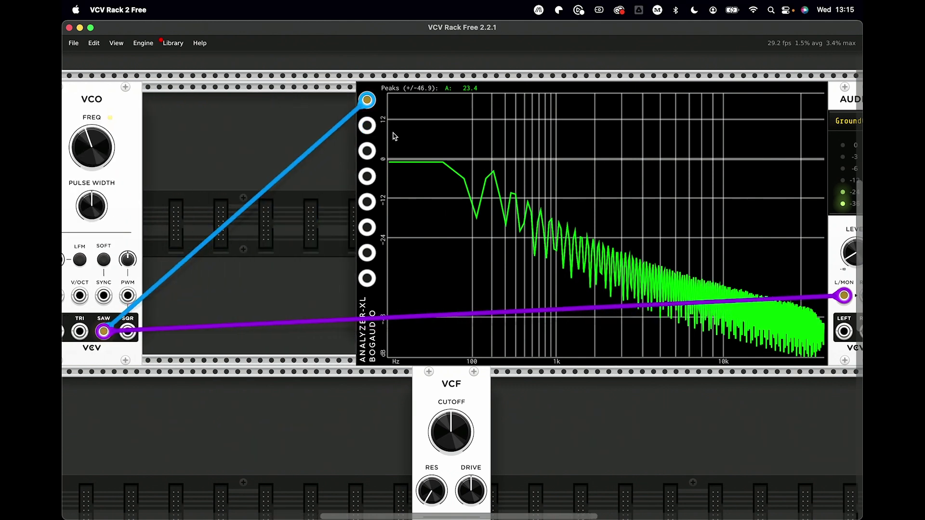
drag(367, 100, 258, 163)
scroll(636, 274, right, 5)
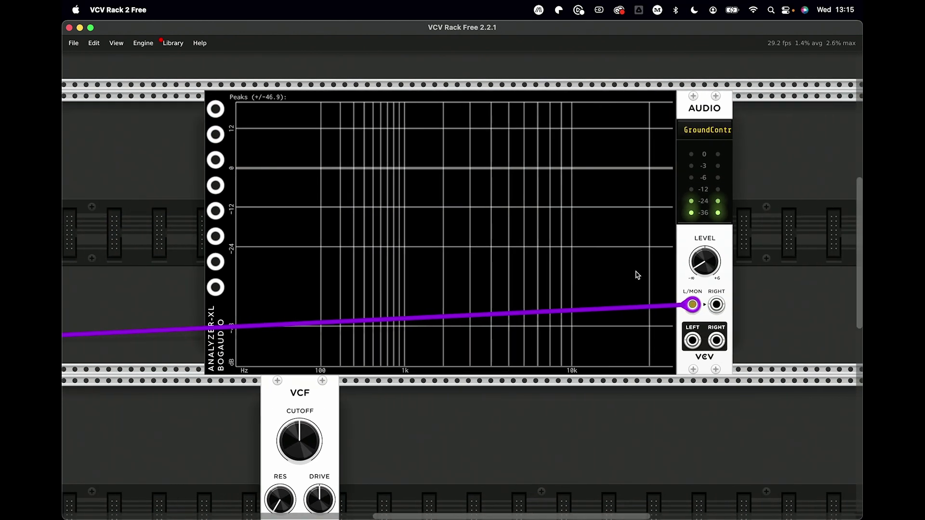
drag(691, 304, 551, 302)
scroll(536, 314, left, 5)
scroll(537, 314, down, 2)
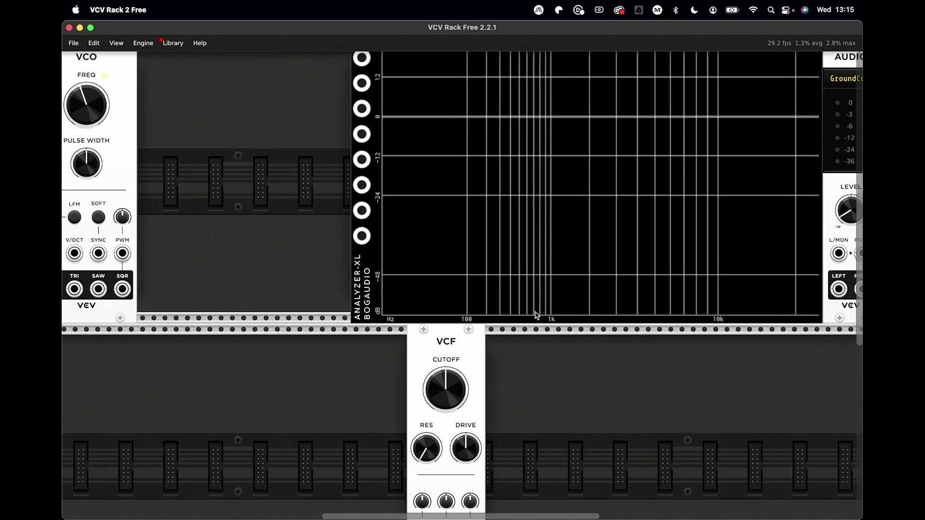
drag(447, 355, 229, 117)
scroll(230, 127, up, 3)
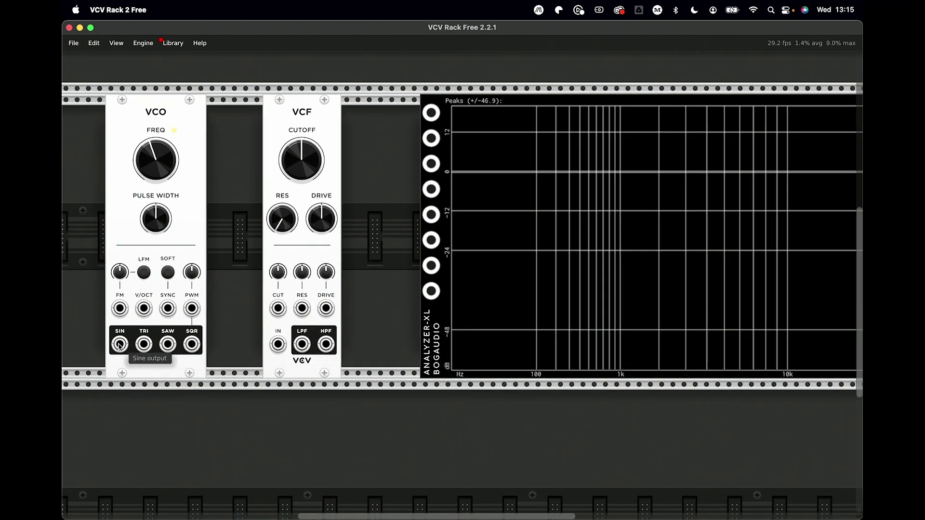
Step: Patch VCO SAW to the VCF input and ANALYZER-XL input A, and VCF LPF to input B
mouse_move(168, 344)
mouse_down()
mouse_move(278, 344)
mouse_move(177, 348)
mouse_up()
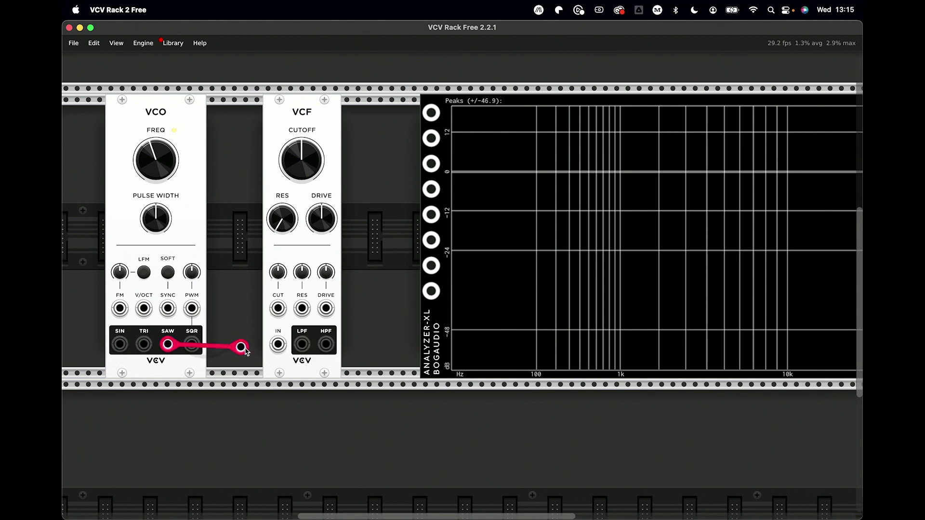
drag(244, 350, 278, 345)
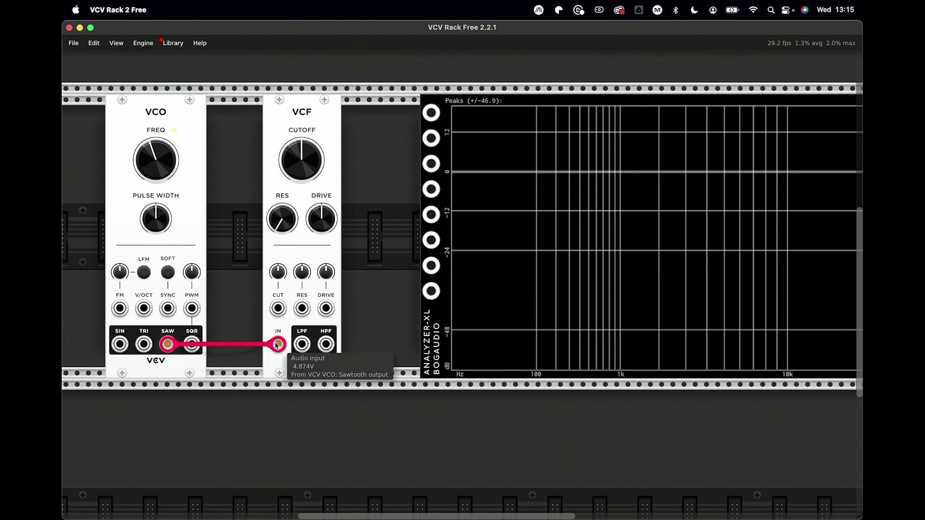
drag(430, 112, 168, 345)
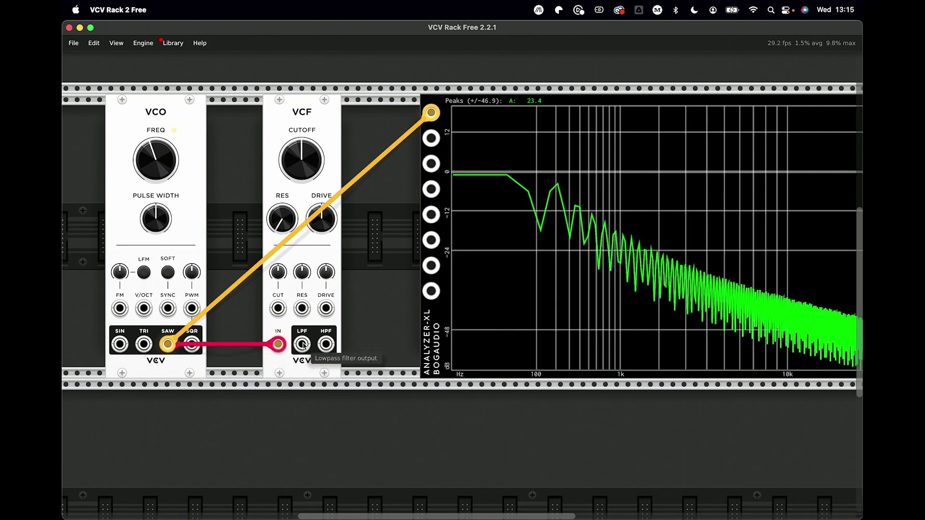
mouse_move(302, 346)
mouse_down()
mouse_move(442, 203)
mouse_move(431, 138)
mouse_up()
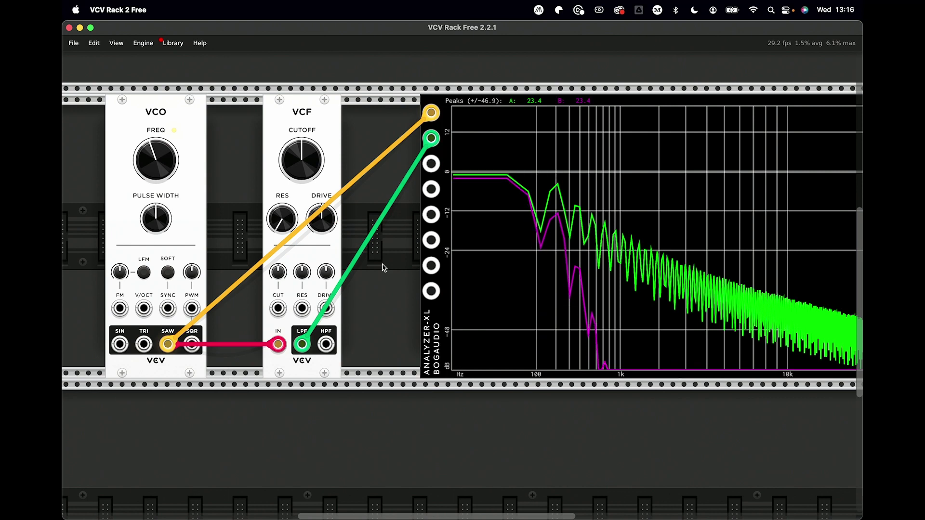
scroll(384, 267, right, 5)
Step: Open the VCF cutoff to 8000 Hz and slide the VCO against the VCF
drag(213, 174, 213, 156)
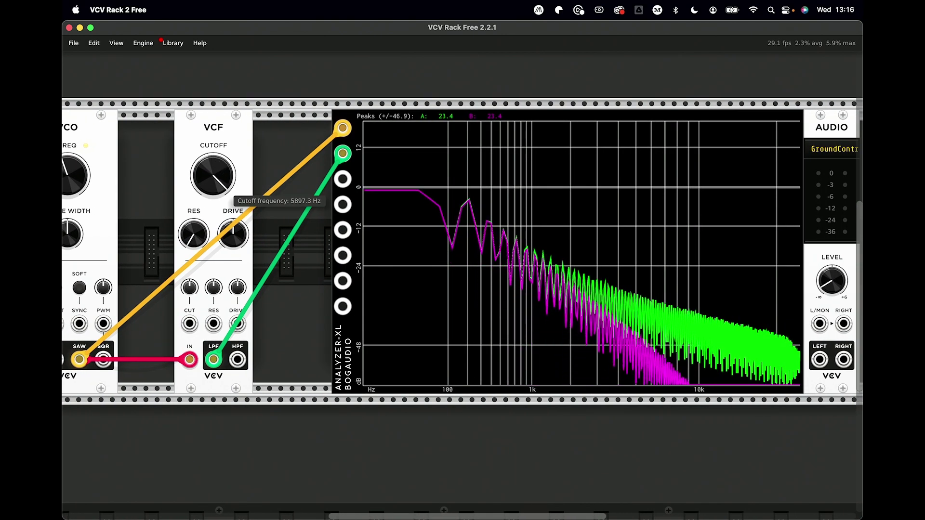
mouse_move(213, 176)
mouse_down()
mouse_move(213, 162)
mouse_move(213, 194)
mouse_up()
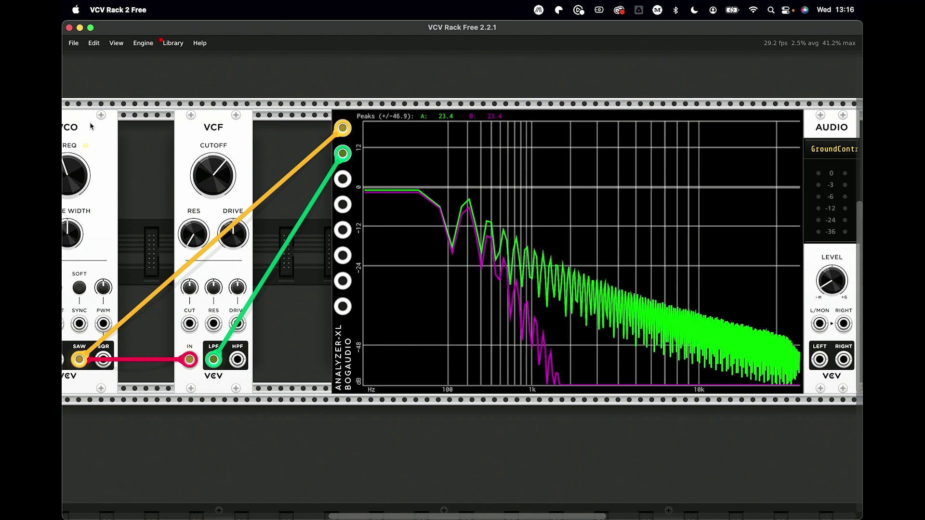
drag(90, 125, 143, 125)
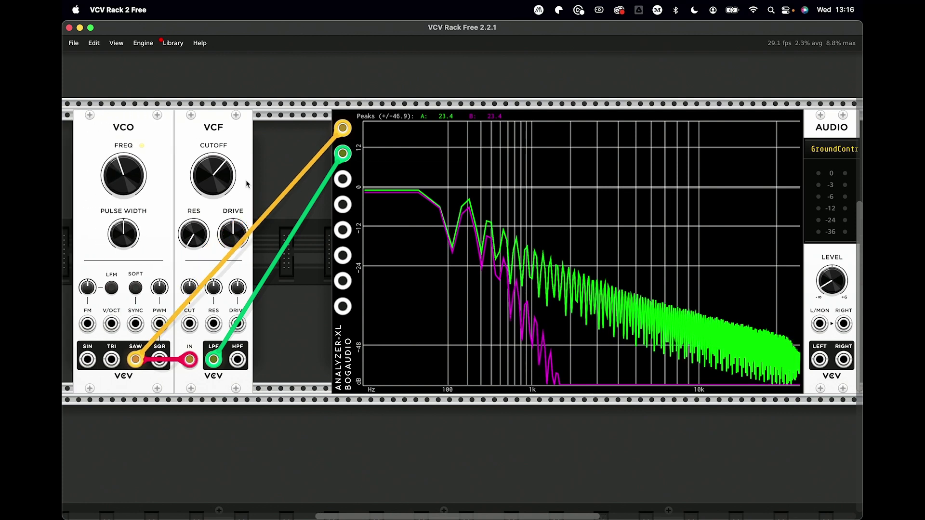
drag(216, 177, 216, 155)
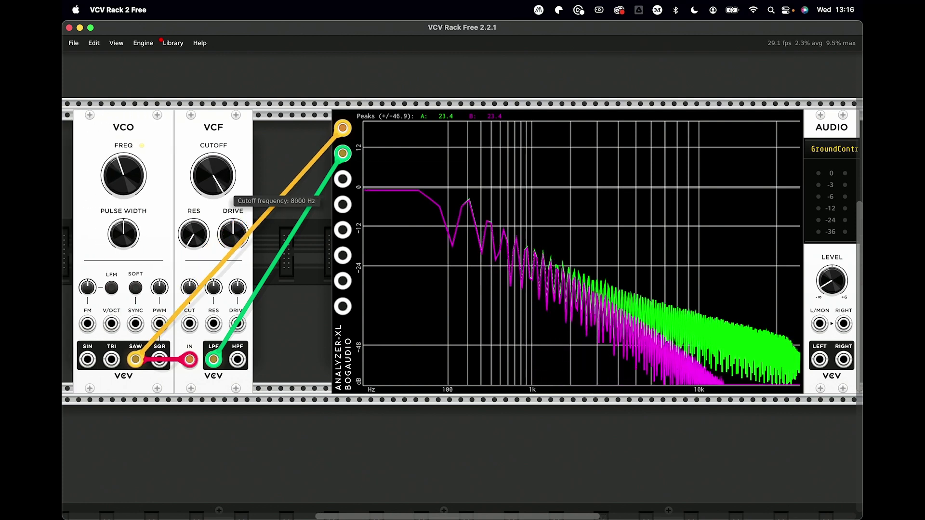
Step: Turn up the AUDIO output level and start a cable from its L/MON input
drag(832, 281, 832, 267)
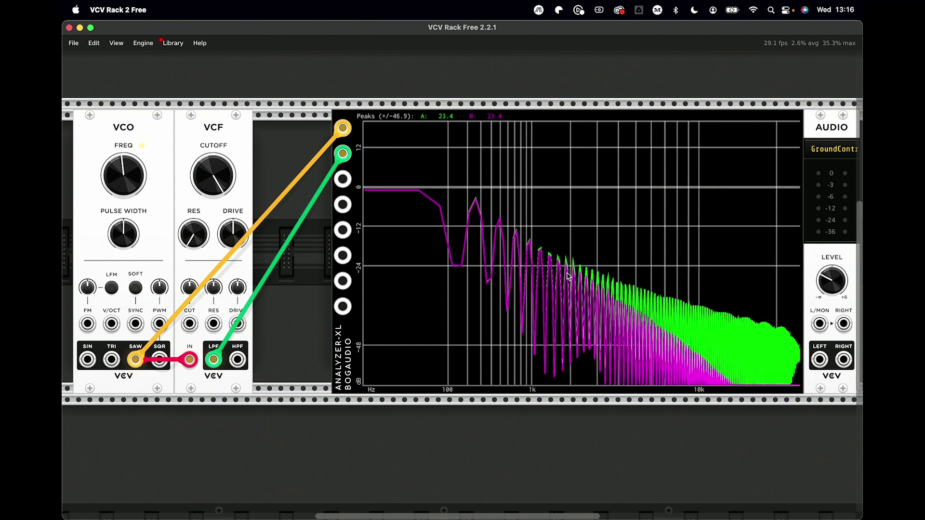
drag(819, 325, 715, 332)
drag(819, 324, 274, 355)
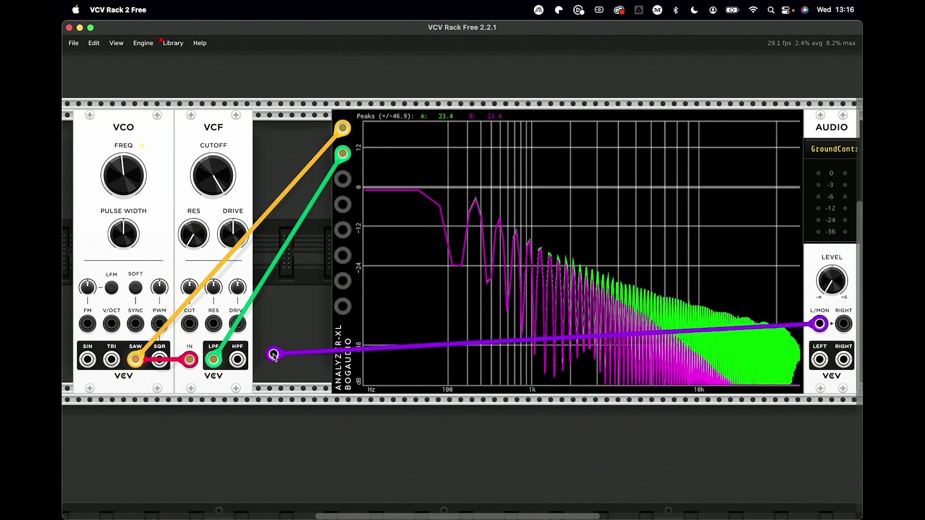
Step: Connect VCF LPF to AUDIO L/MON and sweep cutoff toward 120 Hz, then back to 8000 Hz
drag(274, 355, 213, 359)
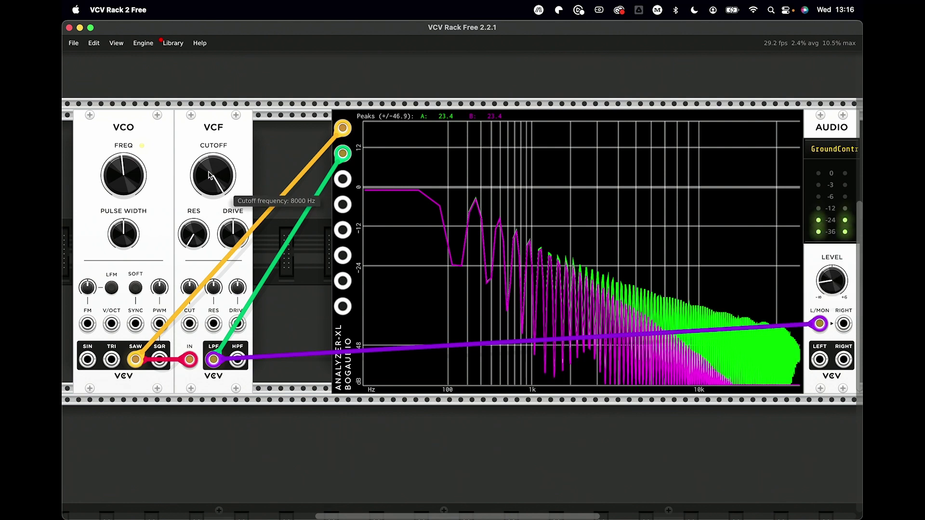
drag(213, 175, 213, 217)
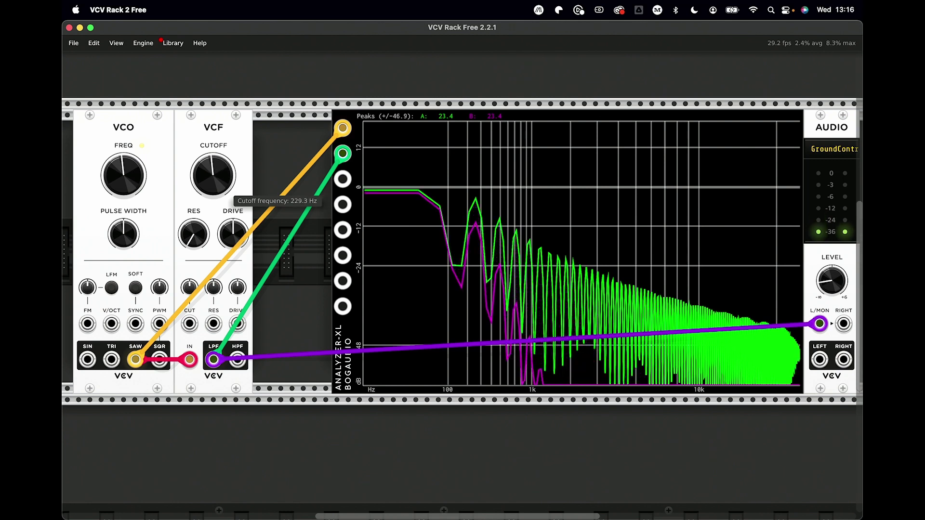
drag(213, 217, 213, 260)
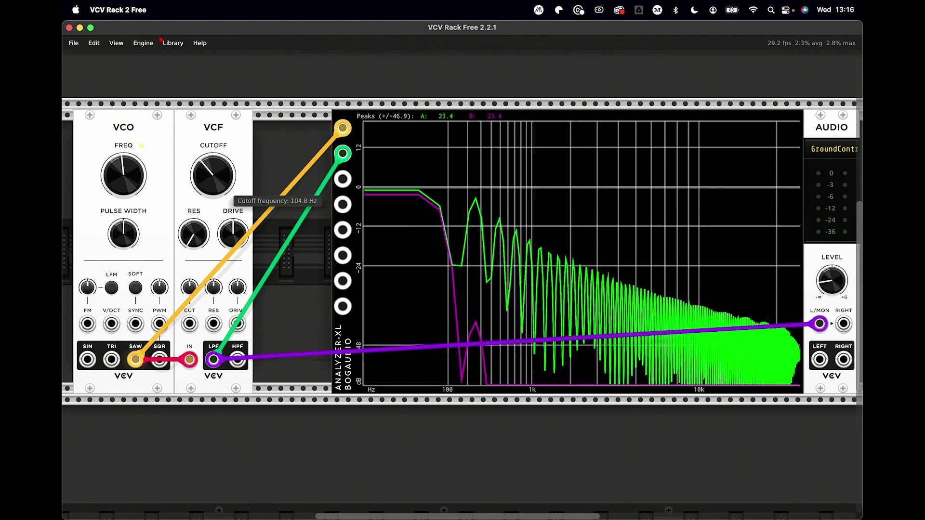
drag(213, 261, 213, 237)
drag(210, 175, 209, 169)
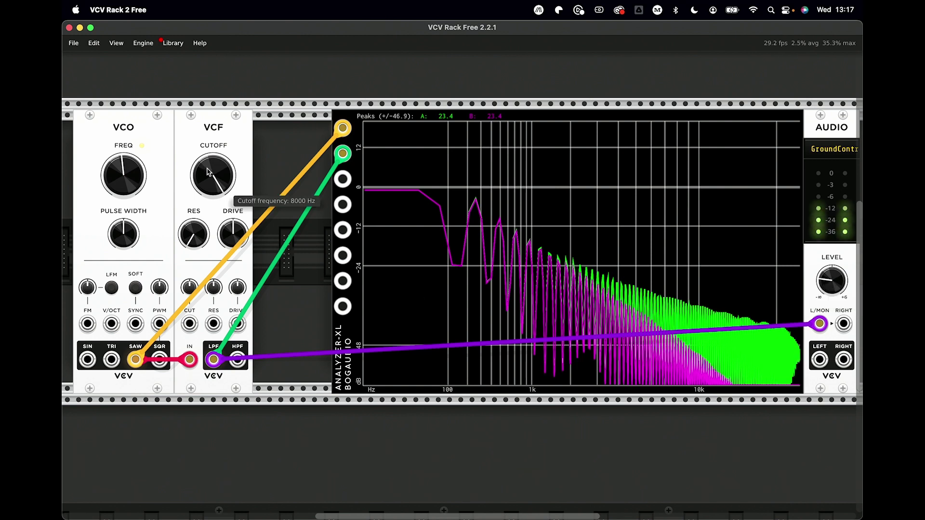
Step: Lower cutoff below 3450 Hz, raise VCO pitch to about 480 Hz, then cutoff to about 2400 Hz
drag(214, 174, 213, 199)
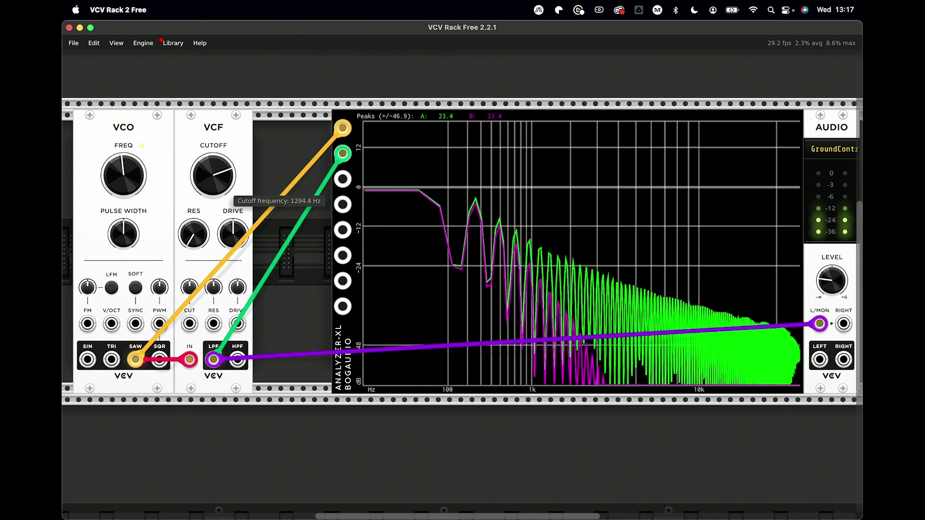
drag(213, 198, 214, 207)
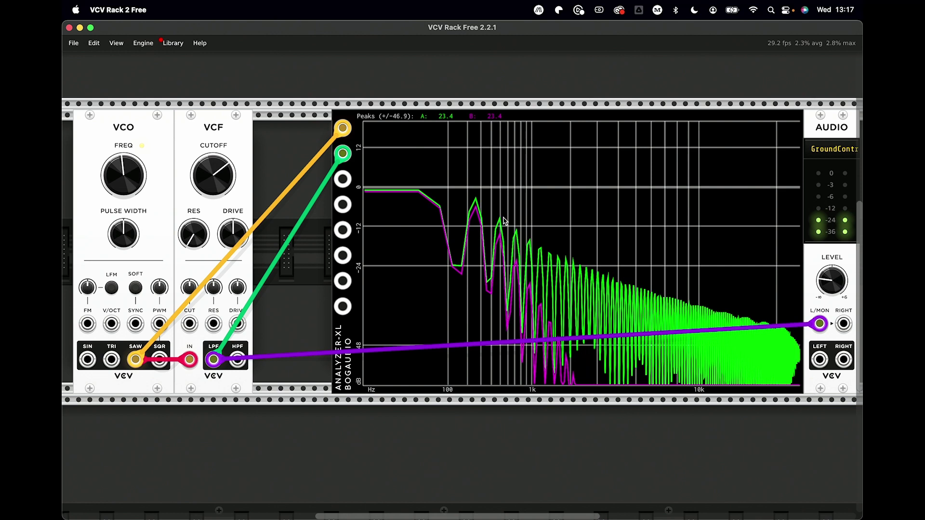
mouse_move(123, 176)
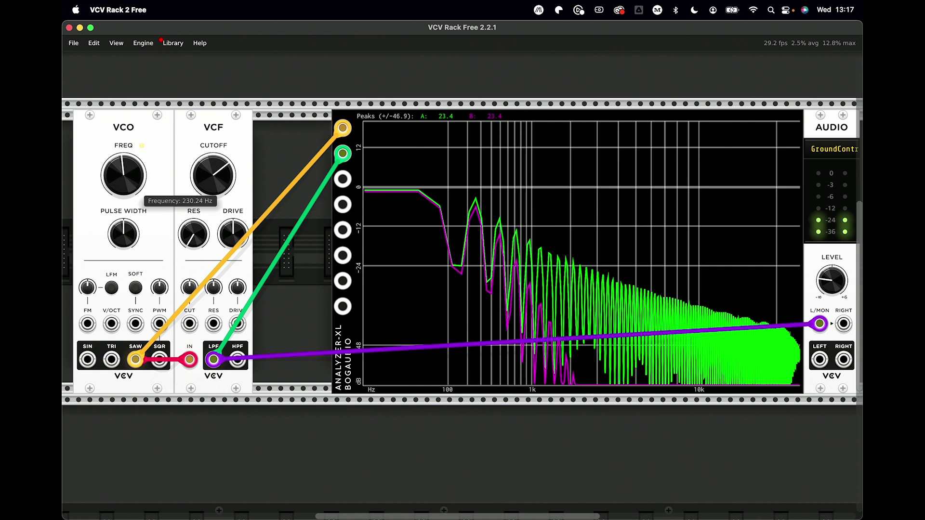
mouse_move(123, 174)
mouse_down()
mouse_move(123, 162)
mouse_move(122, 174)
mouse_up()
mouse_move(213, 175)
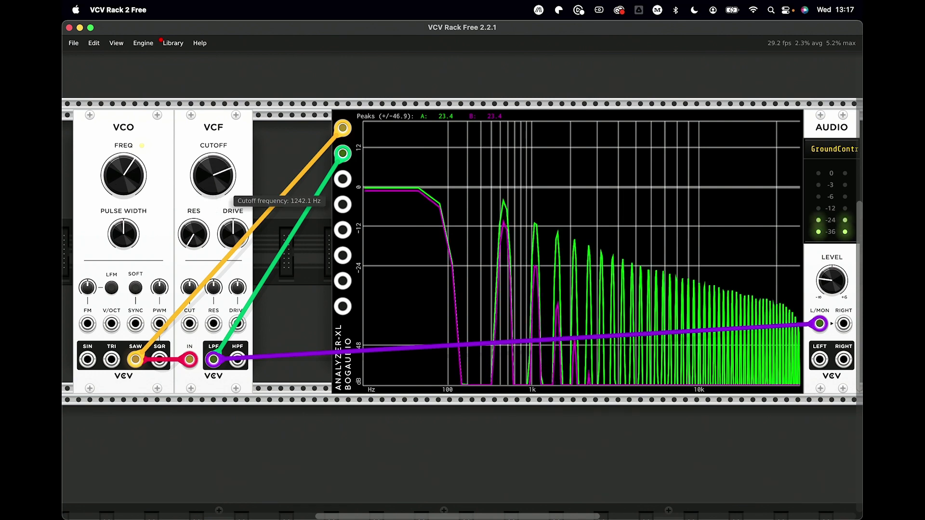
mouse_move(213, 175)
mouse_down()
mouse_move(213, 163)
mouse_move(213, 184)
mouse_move(213, 169)
mouse_up()
drag(207, 182, 207, 175)
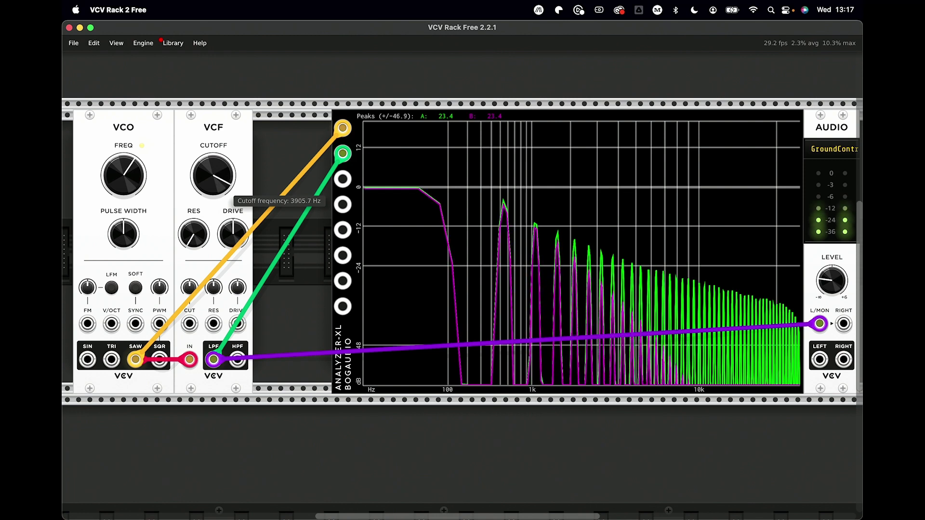
Step: Show VCO SIN on ANALYZER-XL input C, remove the saw cables, and repatch SAW to input A
drag(88, 359, 343, 181)
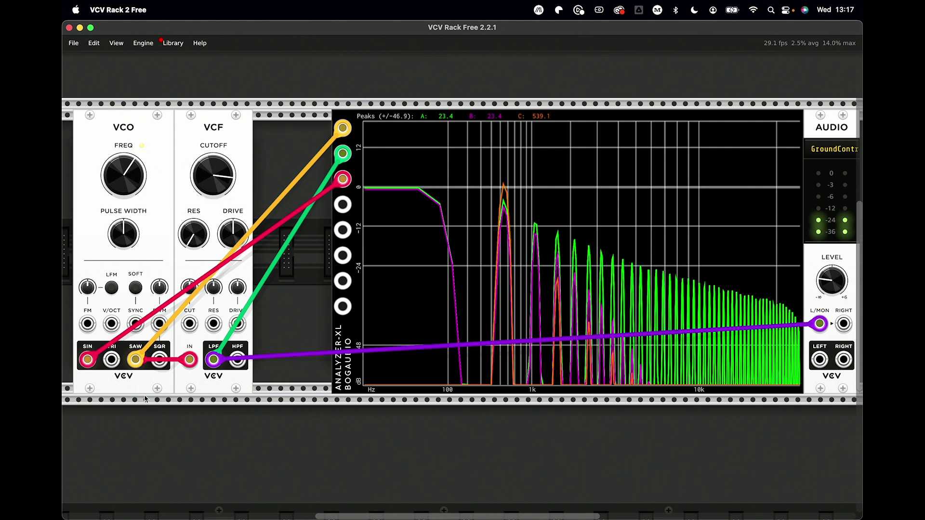
drag(135, 358, 161, 383)
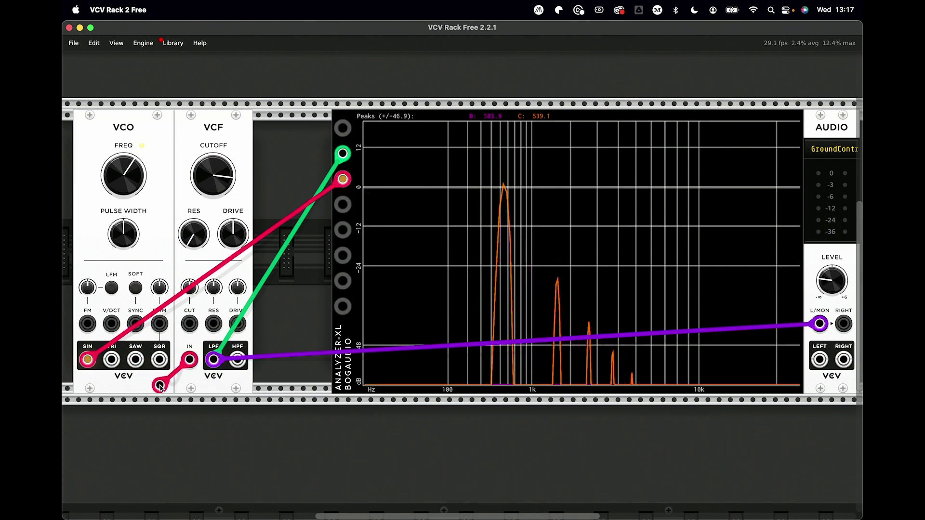
drag(128, 177, 137, 184)
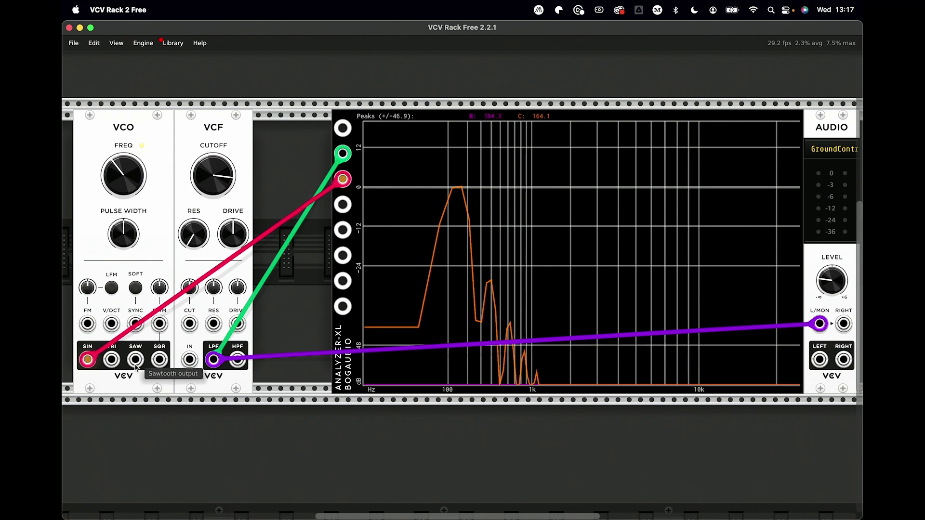
mouse_move(135, 359)
mouse_down()
mouse_move(299, 212)
mouse_move(342, 129)
mouse_up()
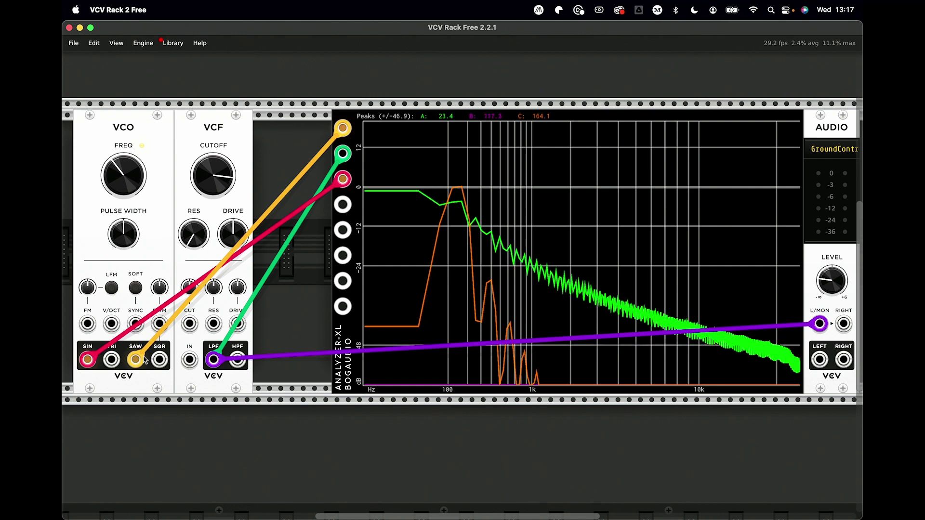
Step: Feed VCO SAW into VCF IN and sweep cutoff between about 375 and 1770 Hz, ending near 180 Hz
drag(191, 361, 135, 359)
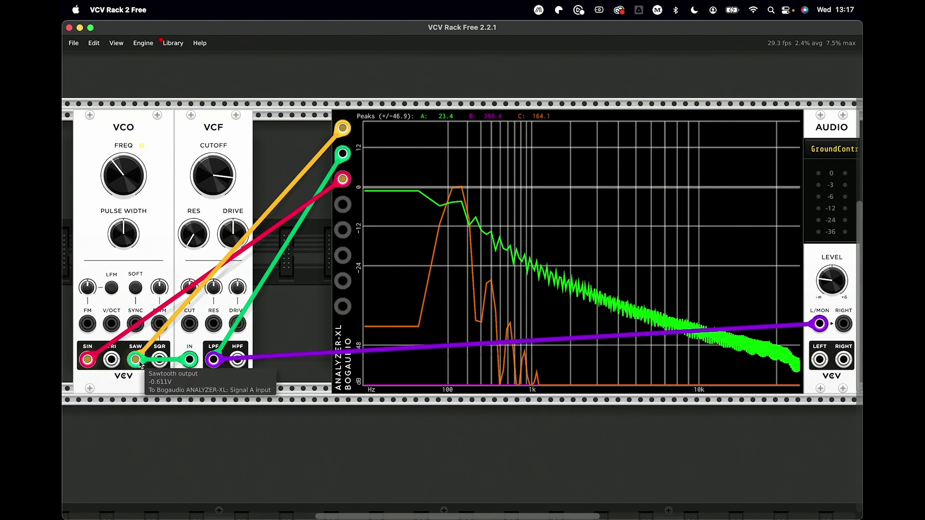
drag(224, 189, 224, 217)
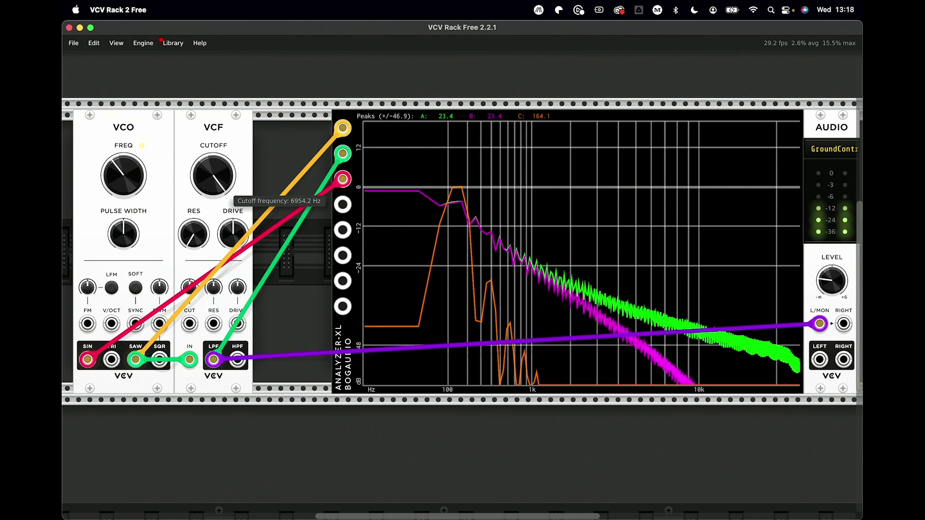
drag(224, 217, 224, 260)
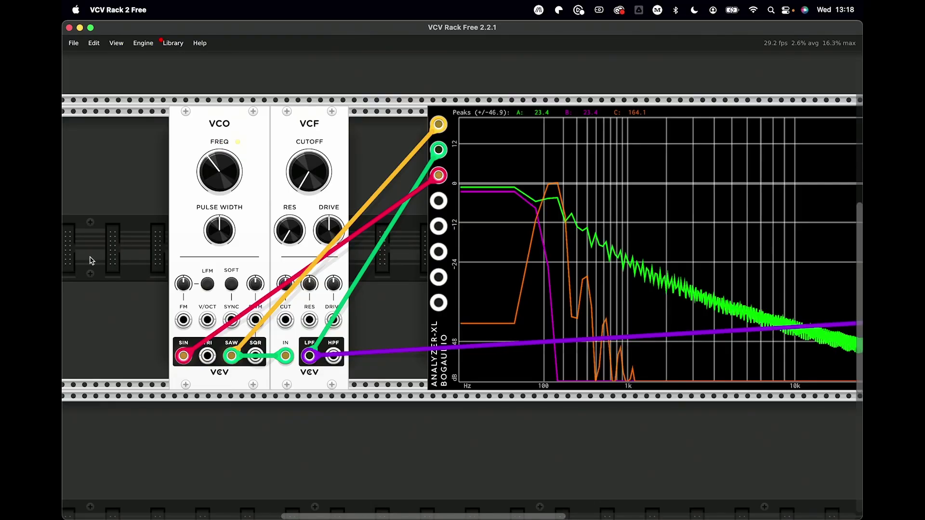
scroll(91, 261, up, 1)
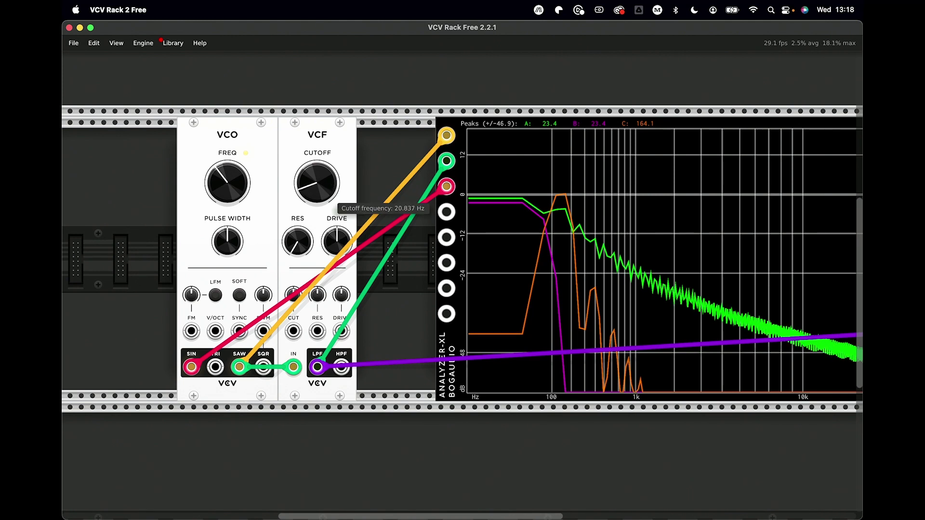
drag(317, 183, 316, 137)
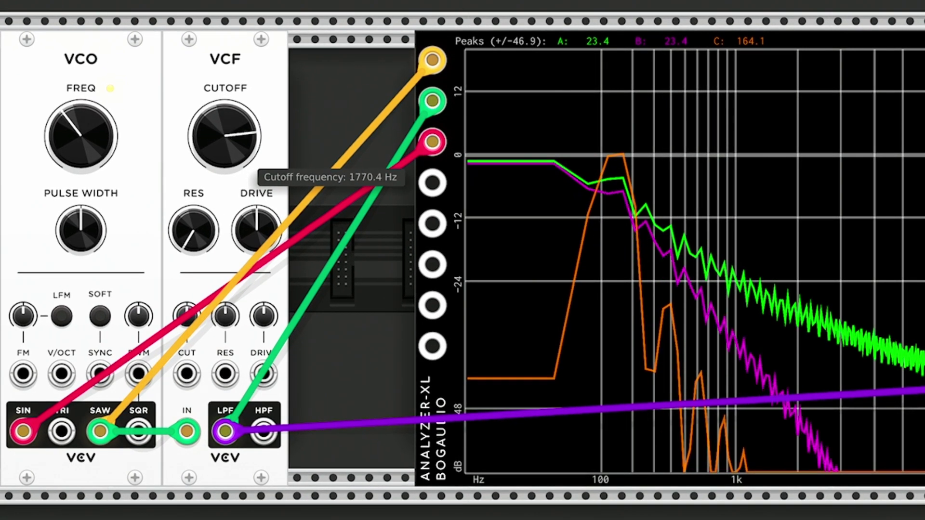
mouse_move(225, 136)
mouse_down()
mouse_move(225, 115)
mouse_move(224, 141)
mouse_up()
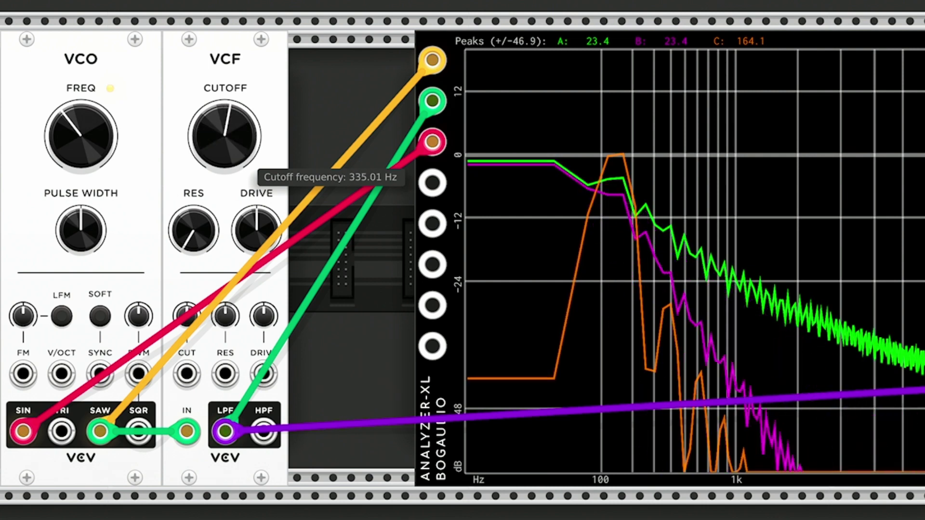
drag(225, 135, 224, 140)
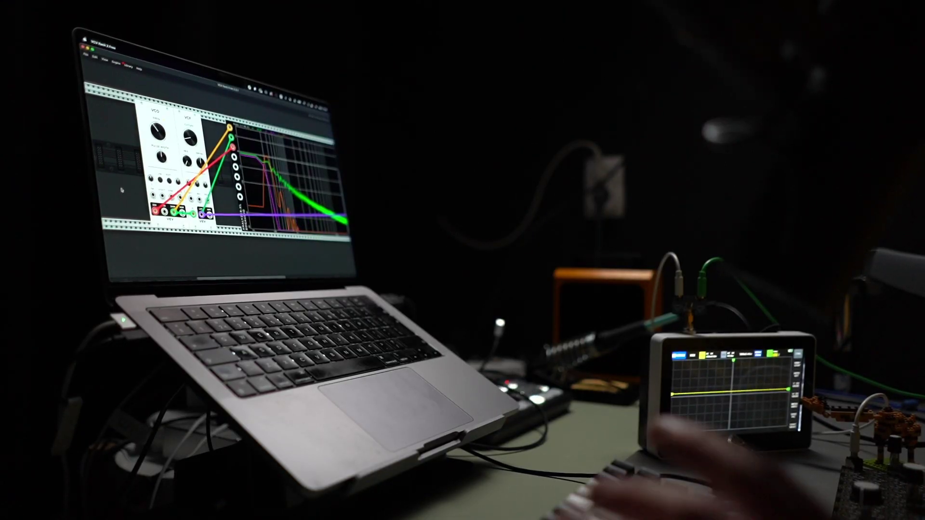
Step: Search the module browser for 'lfo' and place the VCV LFO in the rack
key(Return)
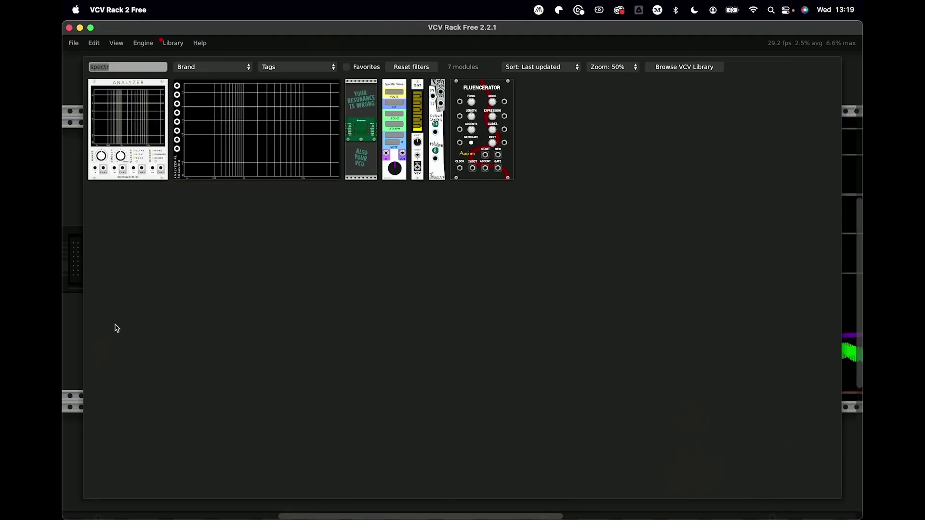
text(lfo)
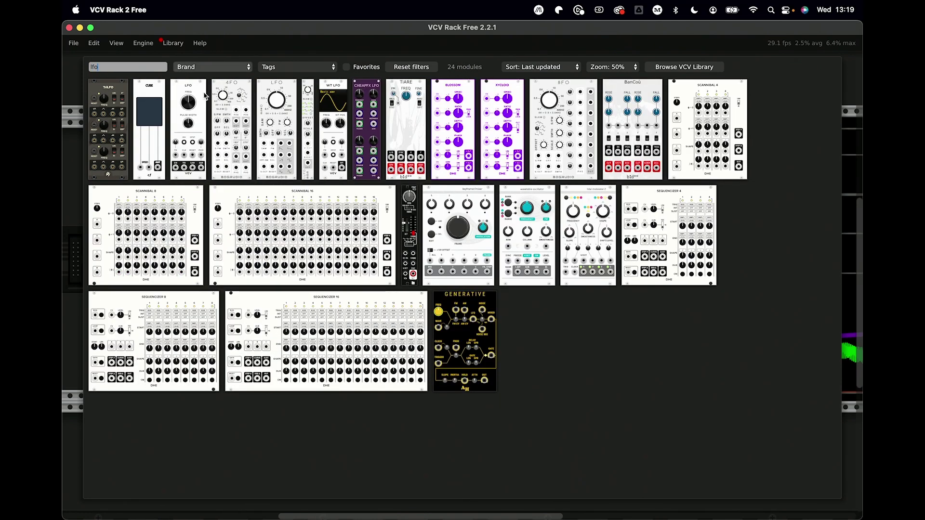
click(194, 116)
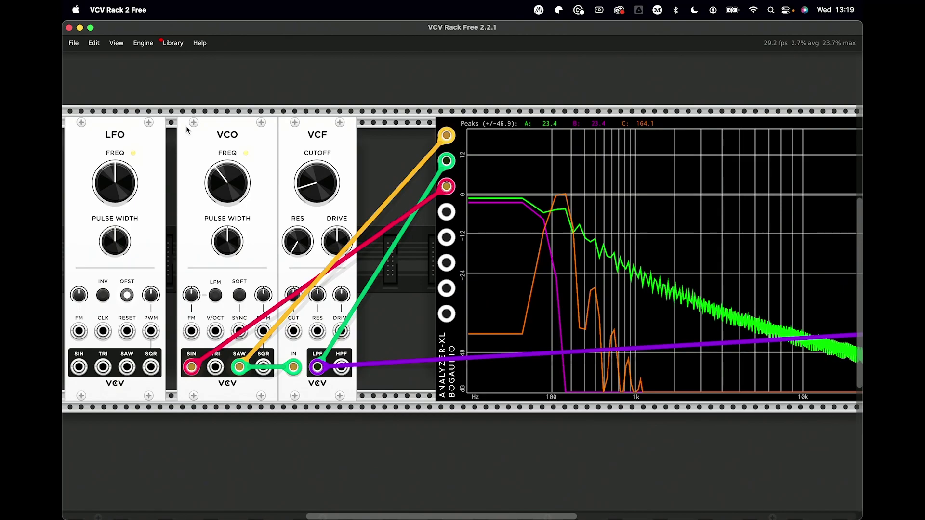
scroll(155, 165, left, 2)
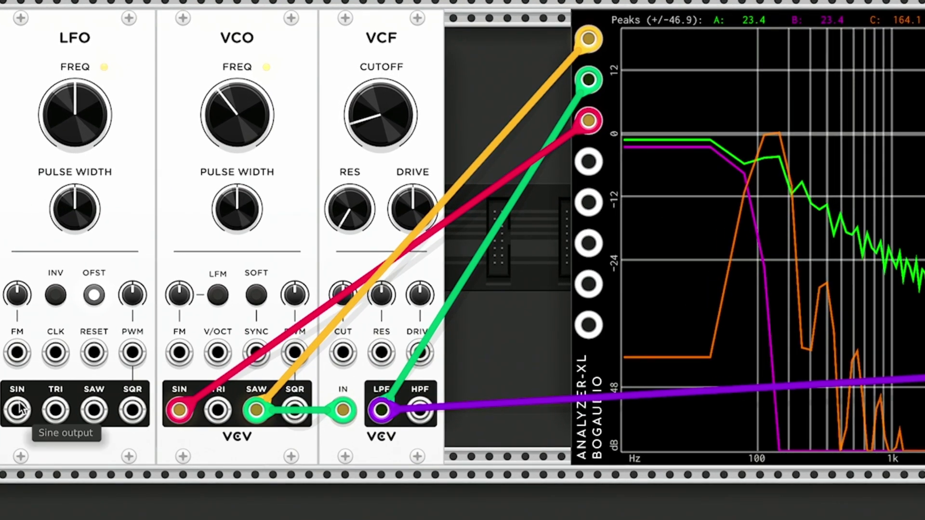
Step: Cable LFO SIN to the VCF CUT input, nudge the VCF right, and set LFO rate to 0.39–0.68 Hz
drag(131, 353, 132, 353)
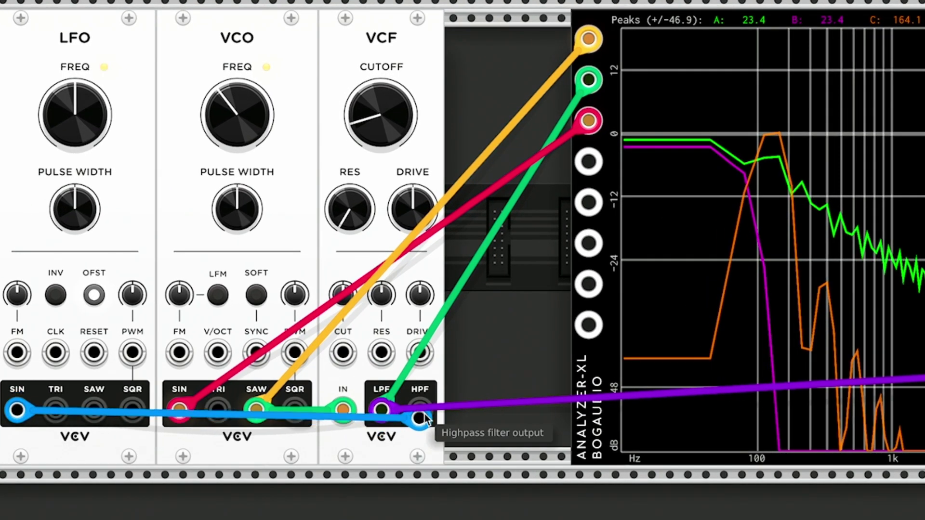
drag(18, 409, 343, 352)
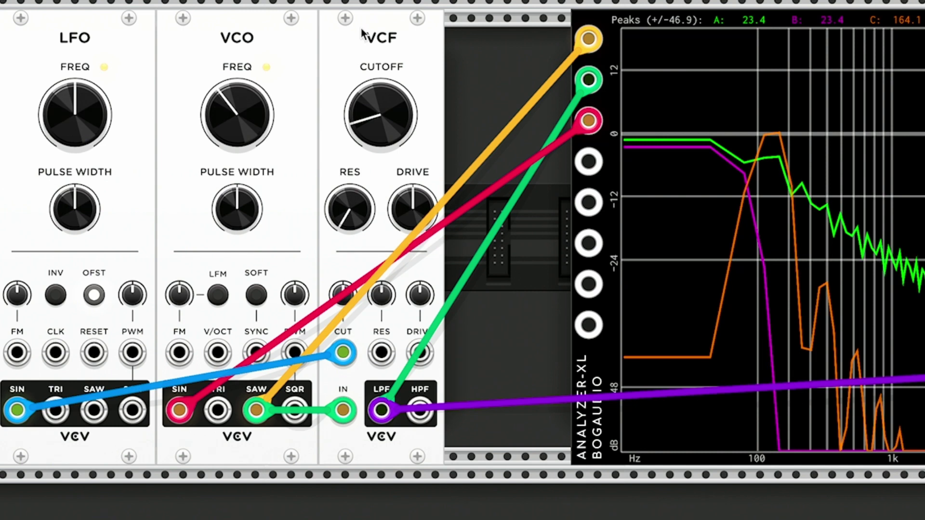
drag(378, 37, 433, 37)
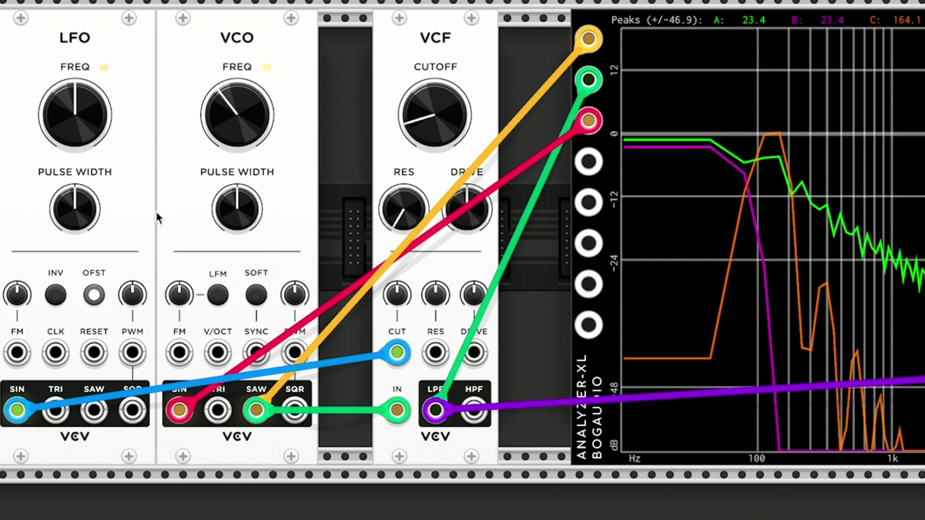
drag(71, 122, 85, 106)
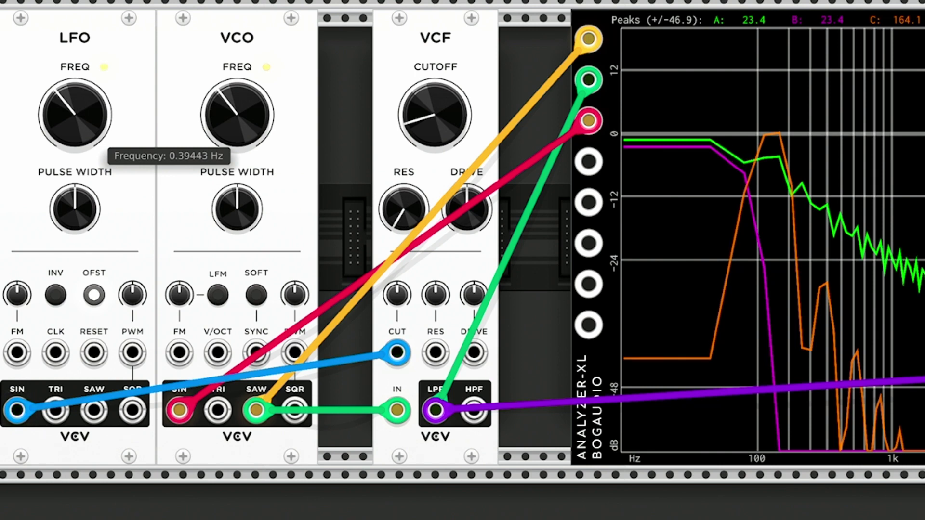
drag(85, 106, 84, 81)
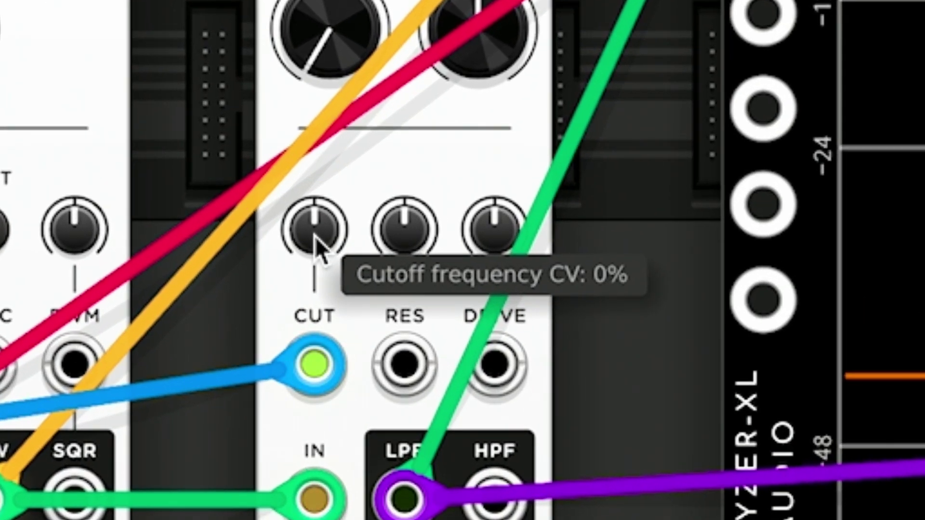
Step: Raise the VCF CUT modulation depth to about 58% and slightly beyond
drag(318, 246, 314, 210)
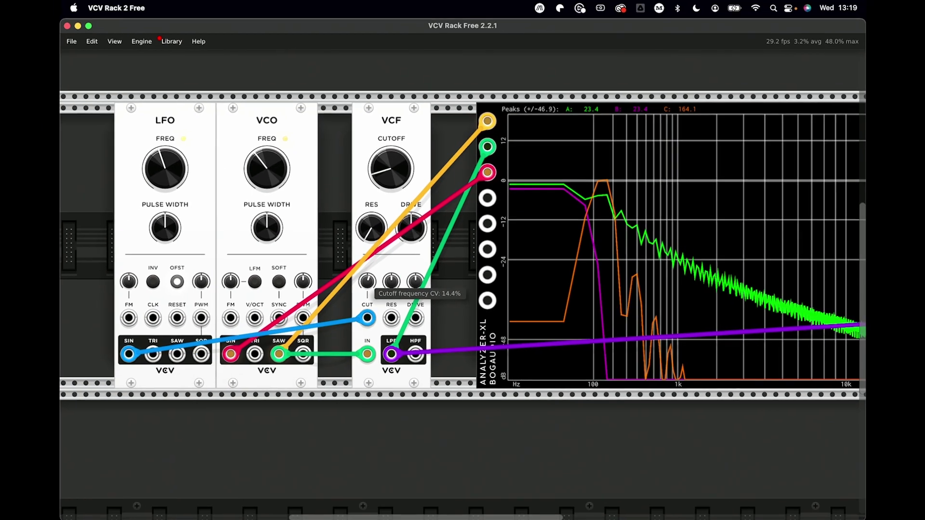
drag(367, 281, 367, 260)
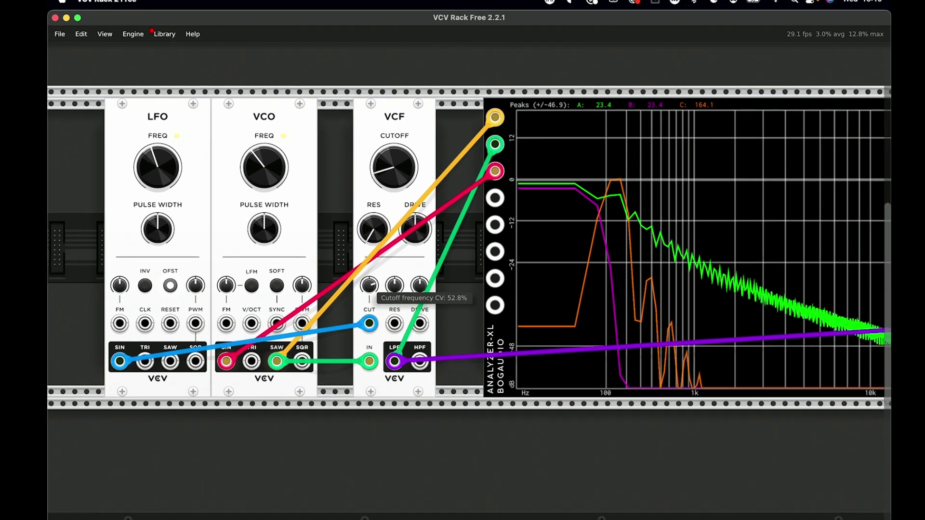
drag(369, 285, 370, 274)
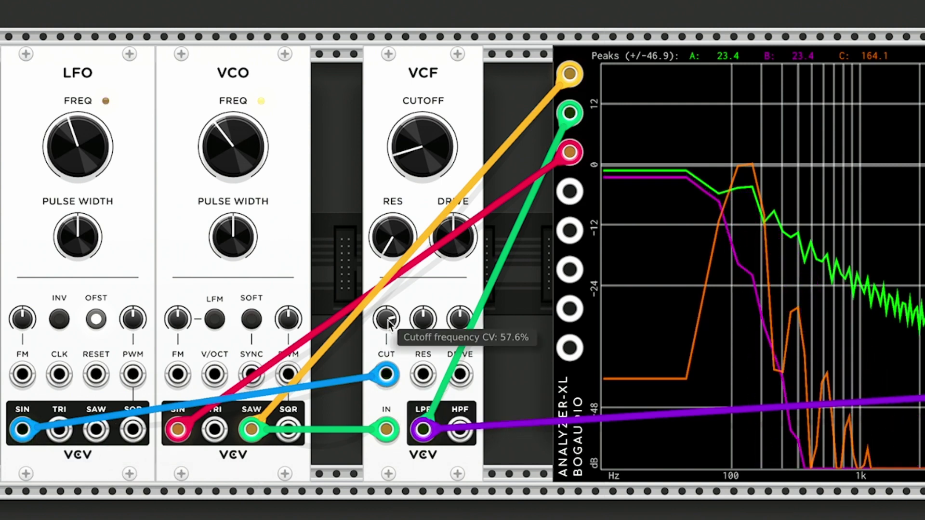
mouse_move(388, 320)
mouse_down()
mouse_move(388, 281)
mouse_move(388, 328)
mouse_up()
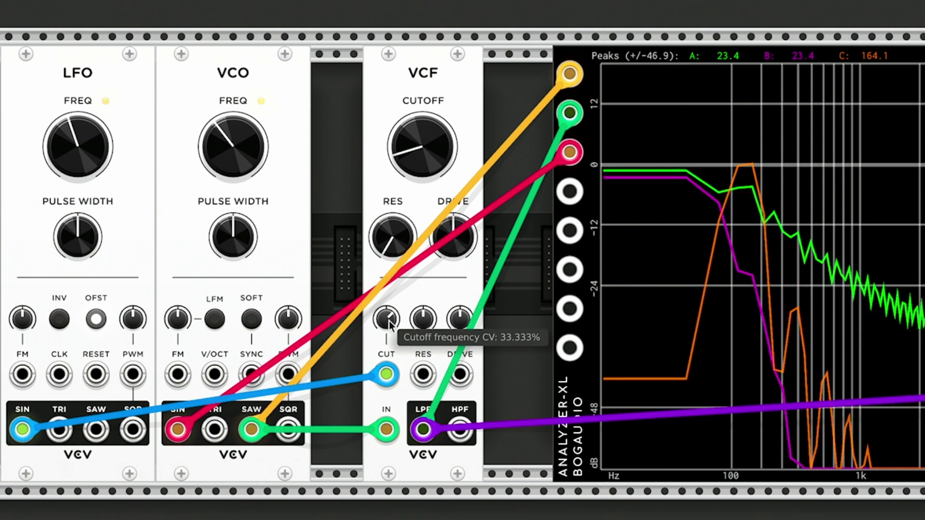
Step: Reset the modulation depth to zero, set it slightly negative, and raise cutoff to about 3.7 kHz
double_click(388, 321)
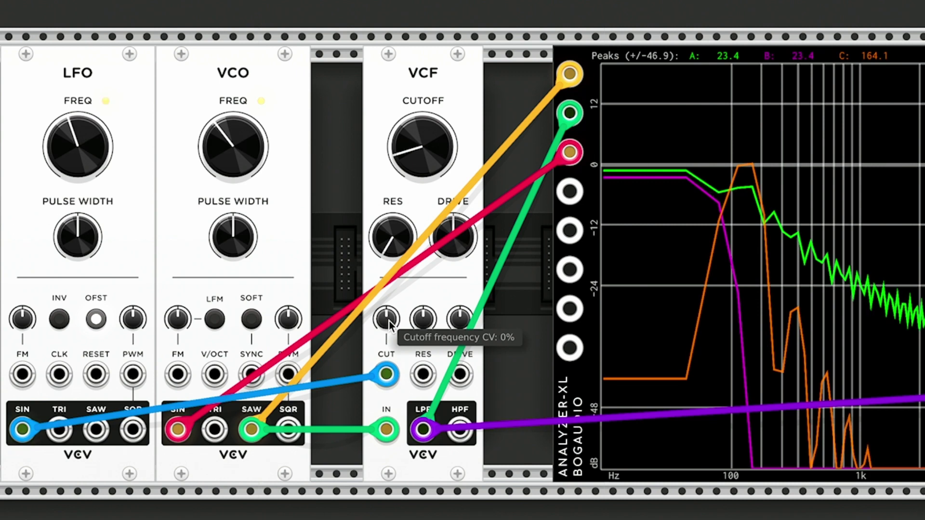
drag(388, 321, 388, 327)
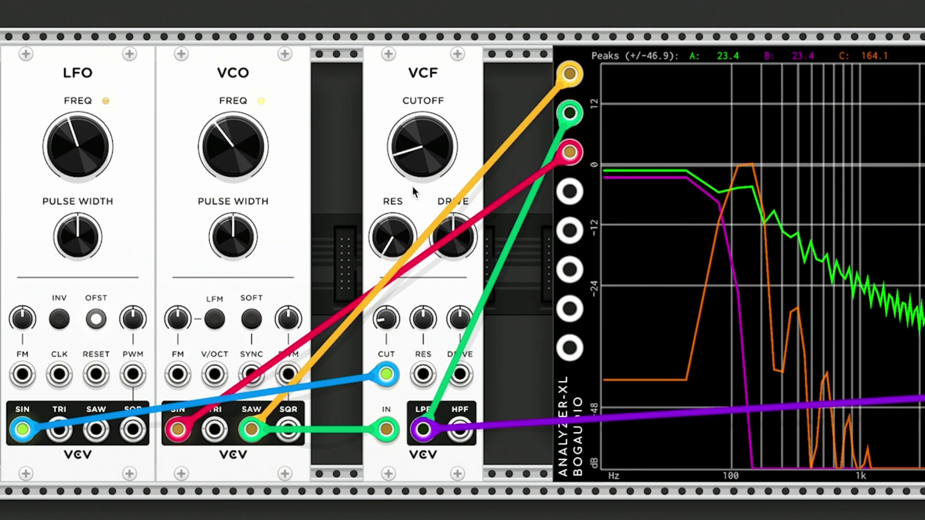
mouse_move(423, 145)
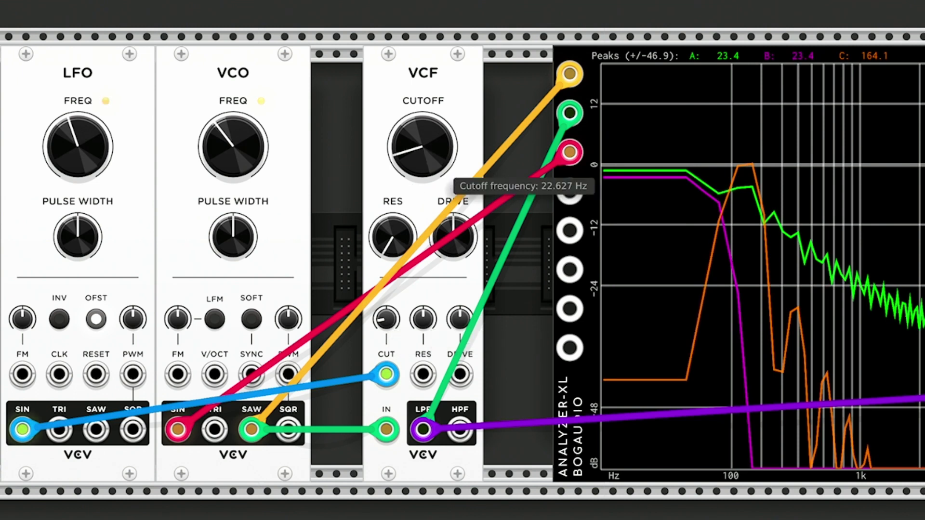
drag(423, 145, 423, 87)
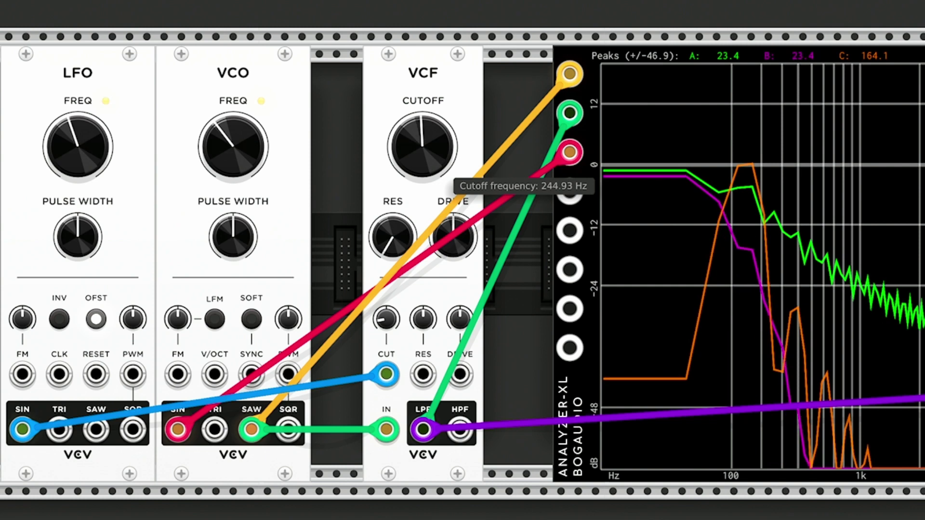
drag(423, 145, 423, 123)
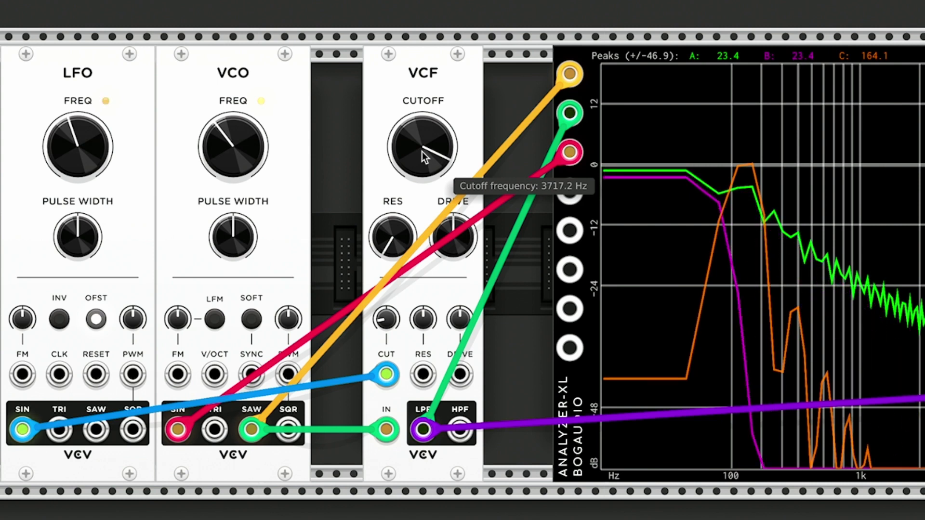
Step: Lower CUTOFF to about 1.6 kHz, move the blue cable from LFO SIN to SAW, and push CUT depth near full
mouse_move(422, 152)
mouse_down()
mouse_move(422, 174)
mouse_move(423, 162)
mouse_up()
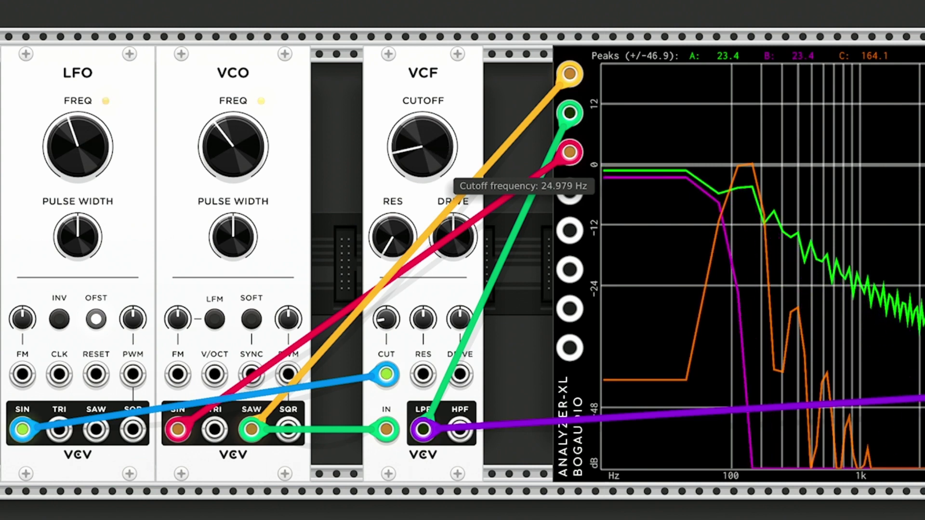
mouse_move(22, 430)
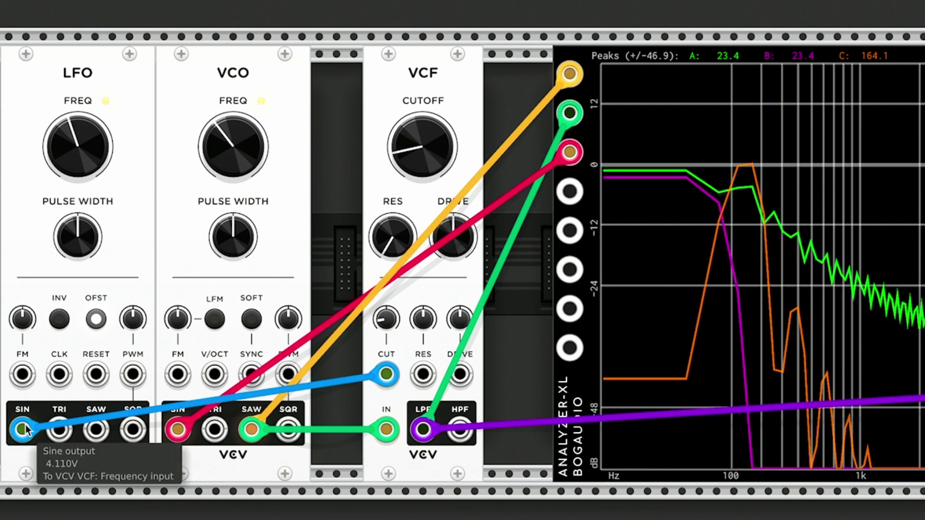
drag(24, 429, 96, 429)
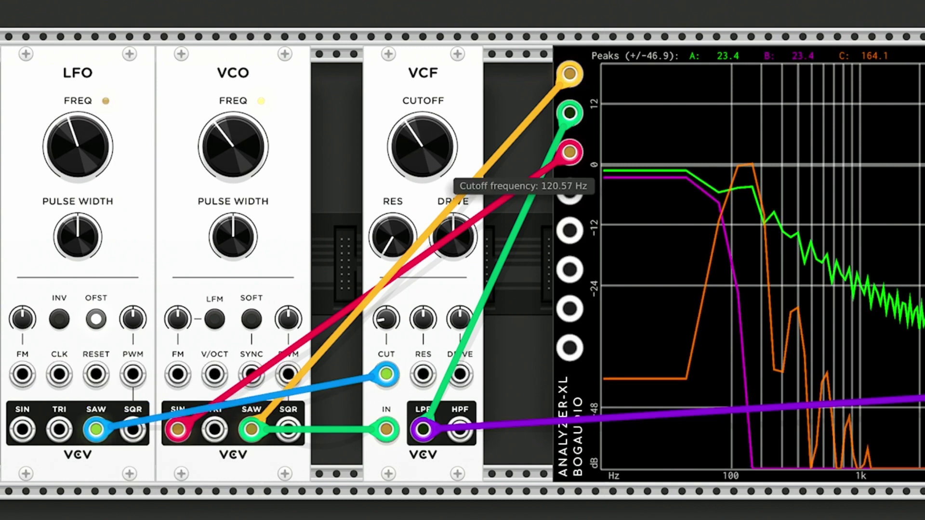
mouse_move(386, 318)
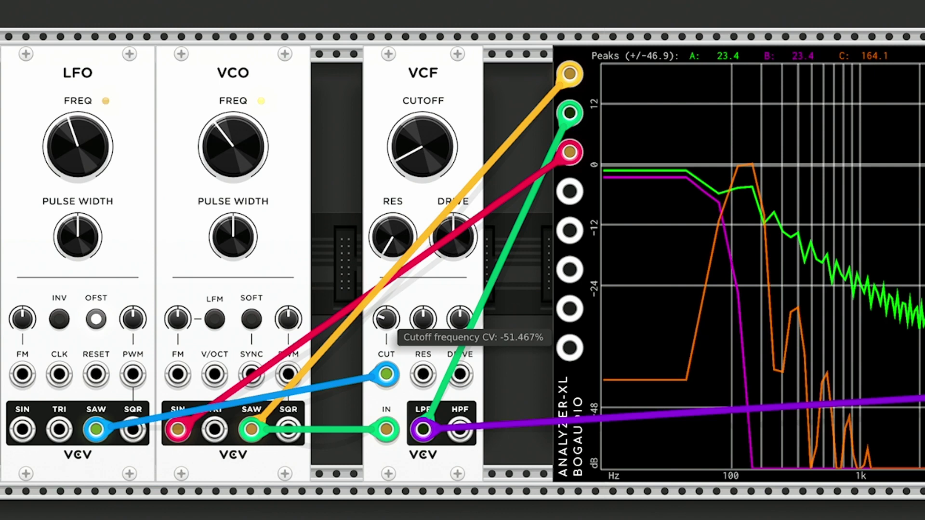
drag(385, 318, 386, 274)
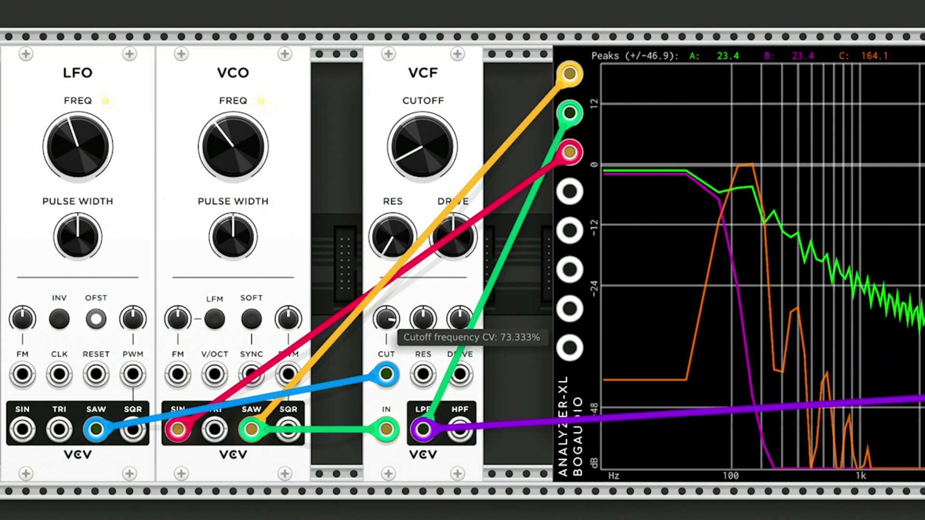
drag(386, 318, 386, 289)
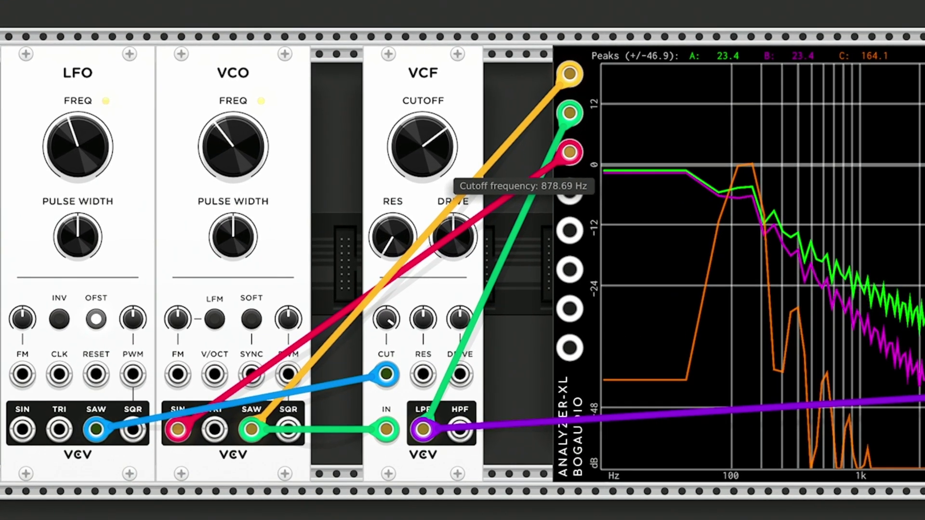
mouse_move(392, 236)
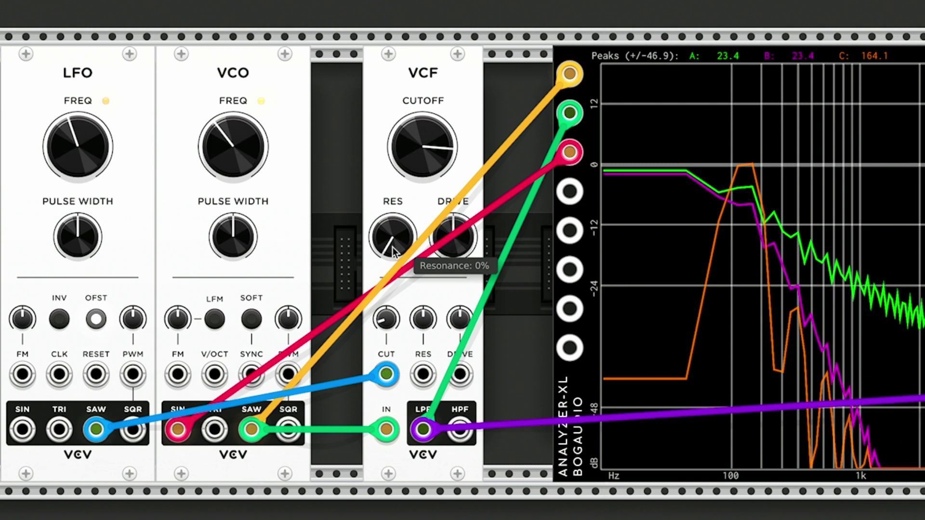
Step: Set VCF resonance to about 35%, cutoff to about 2286 Hz, and LFO rate to about 2.16 Hz
drag(392, 236, 393, 207)
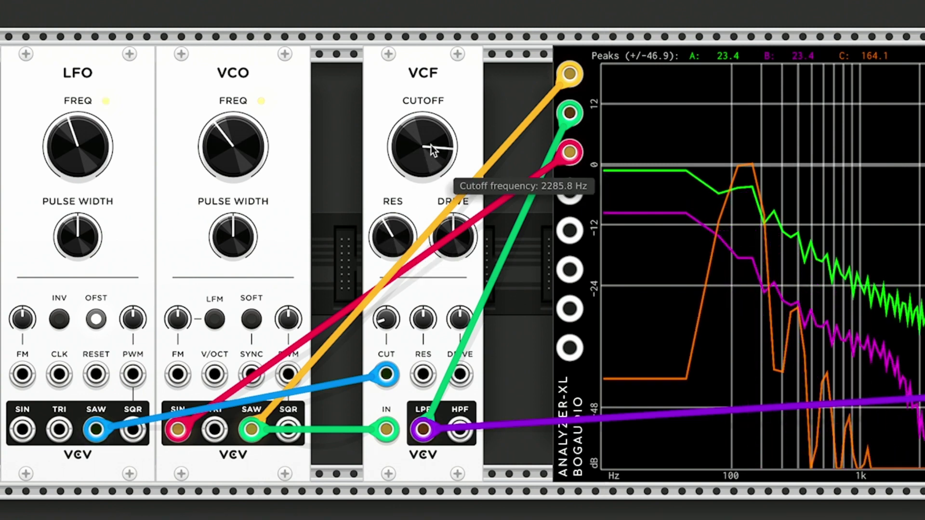
drag(440, 172, 441, 180)
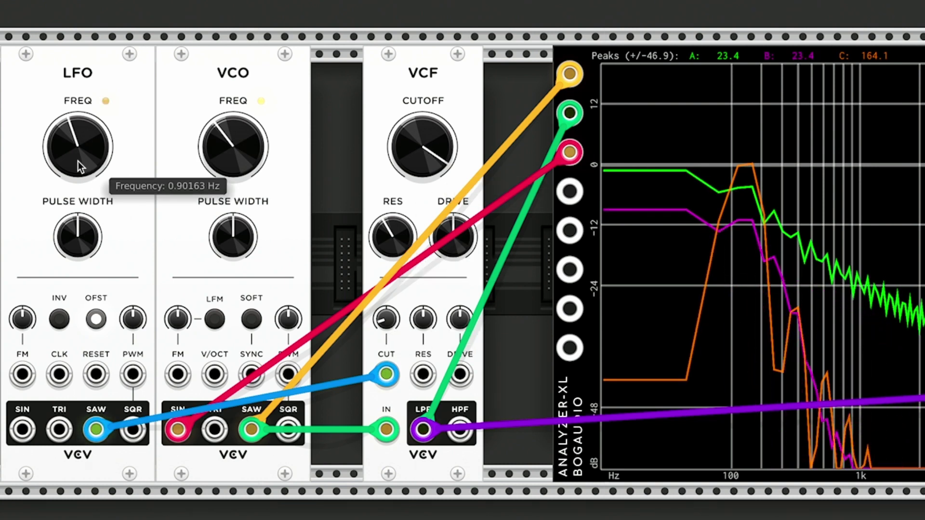
mouse_move(77, 144)
mouse_down()
mouse_move(77, 134)
mouse_move(79, 162)
mouse_up()
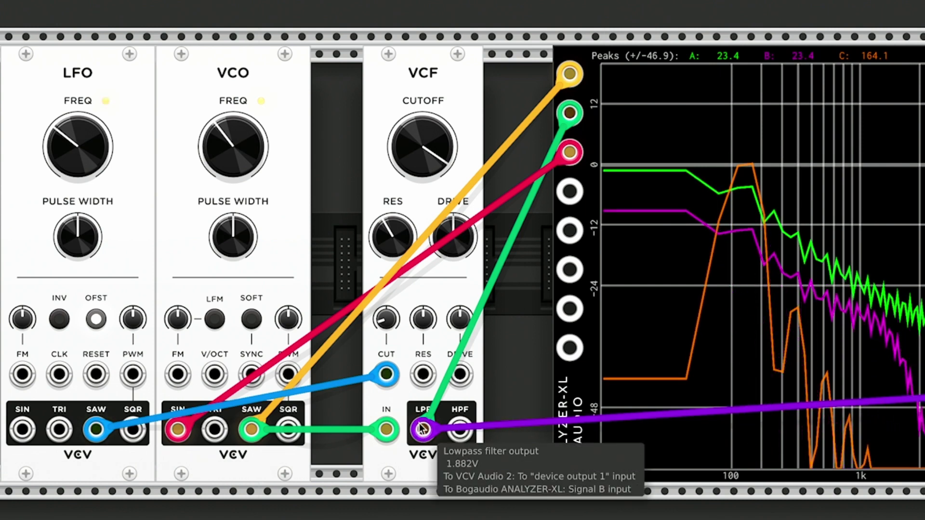
Step: Repatch the analyzer from VCF LPF to HPF, set CUT depth to about -93%, lower cutoff, and set LFO to about 0.94 Hz
drag(421, 431, 463, 432)
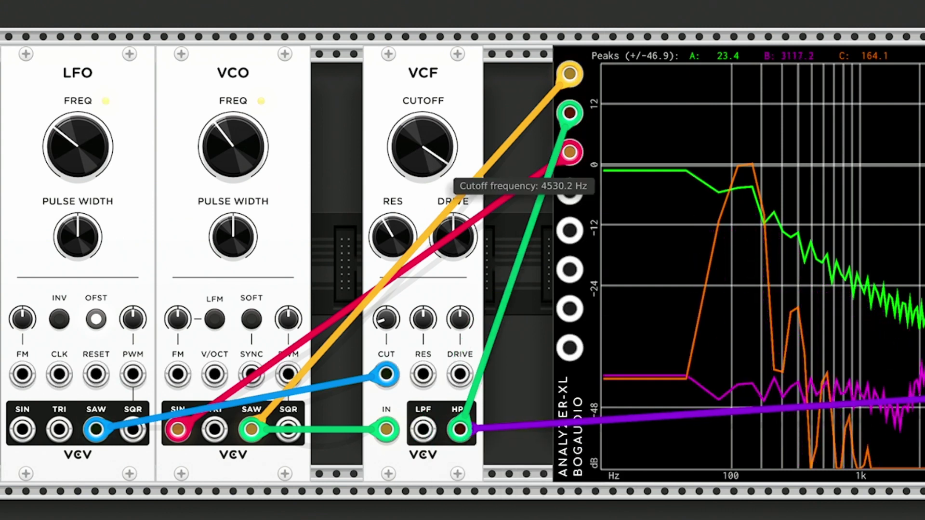
drag(427, 161, 427, 174)
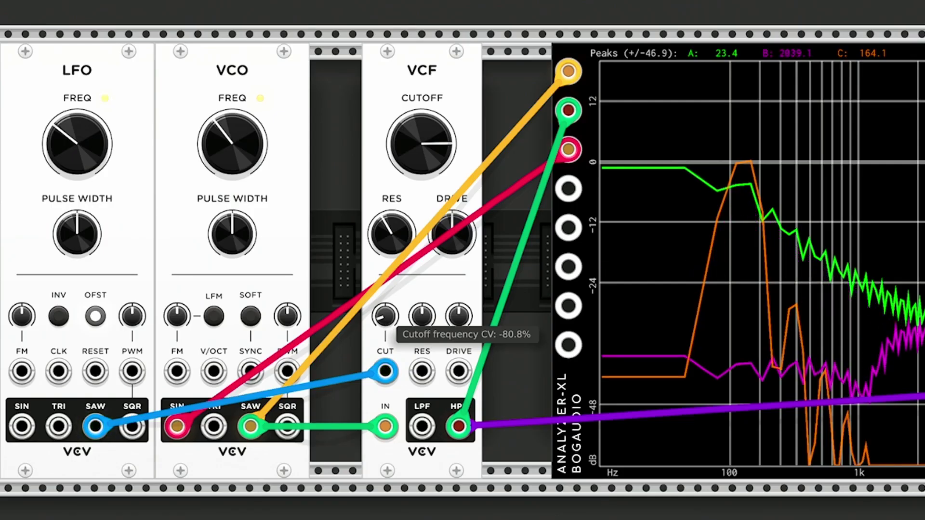
drag(384, 322, 386, 360)
drag(427, 137, 427, 195)
mouse_move(384, 318)
mouse_down()
mouse_move(390, 325)
mouse_move(385, 283)
mouse_up()
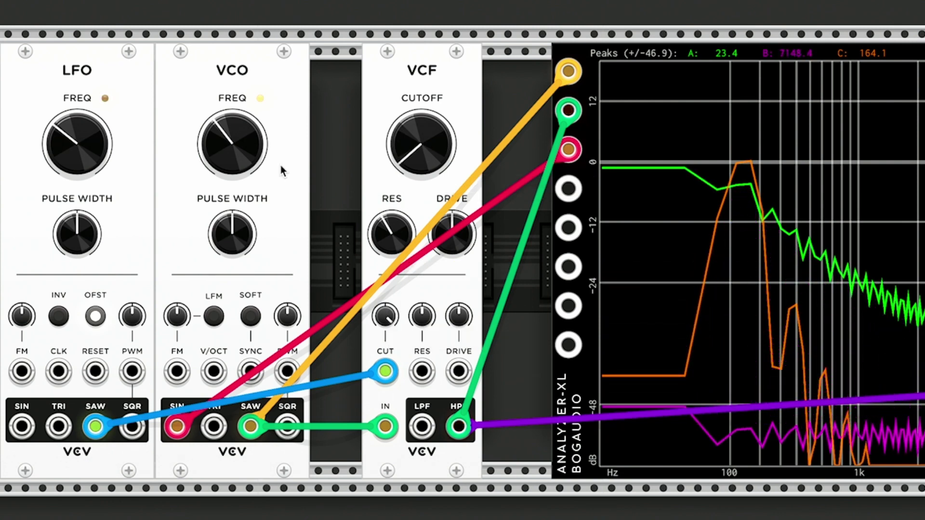
drag(73, 148, 72, 123)
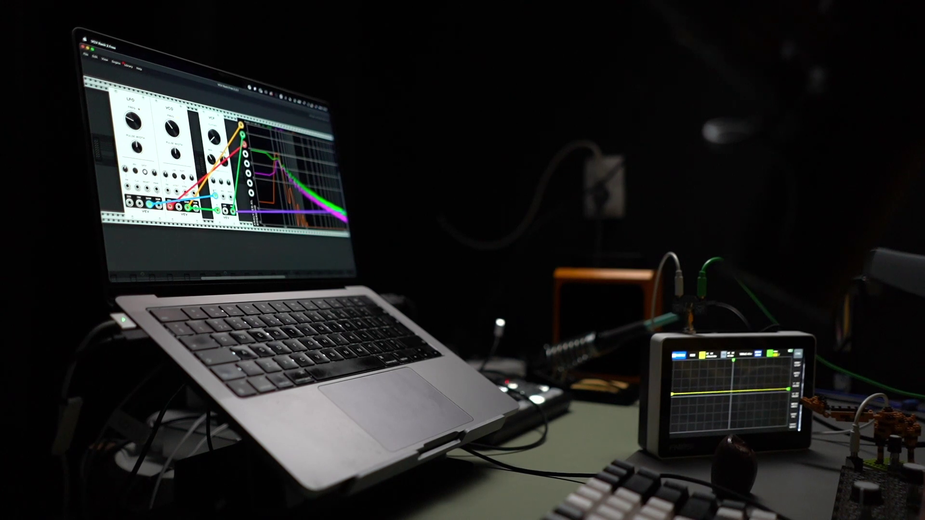
scroll(217, 159, right, 5)
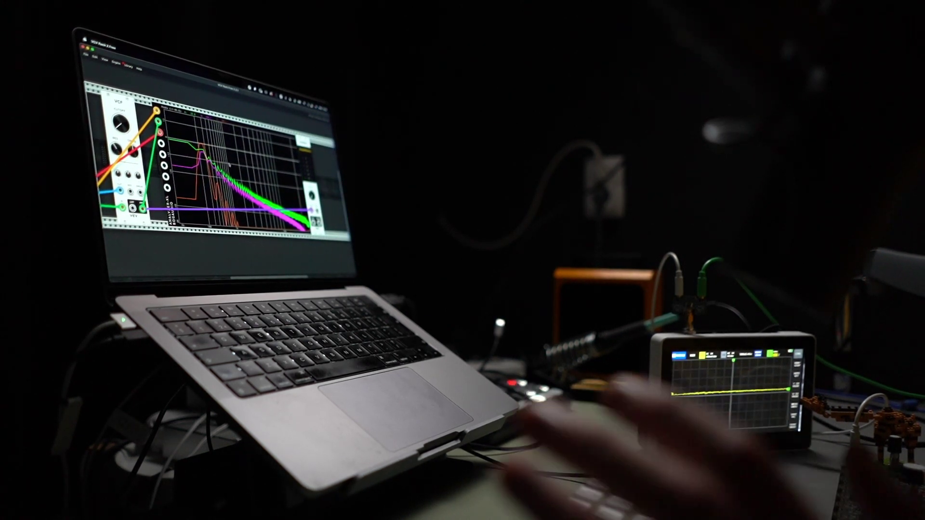
scroll(217, 160, left, 5)
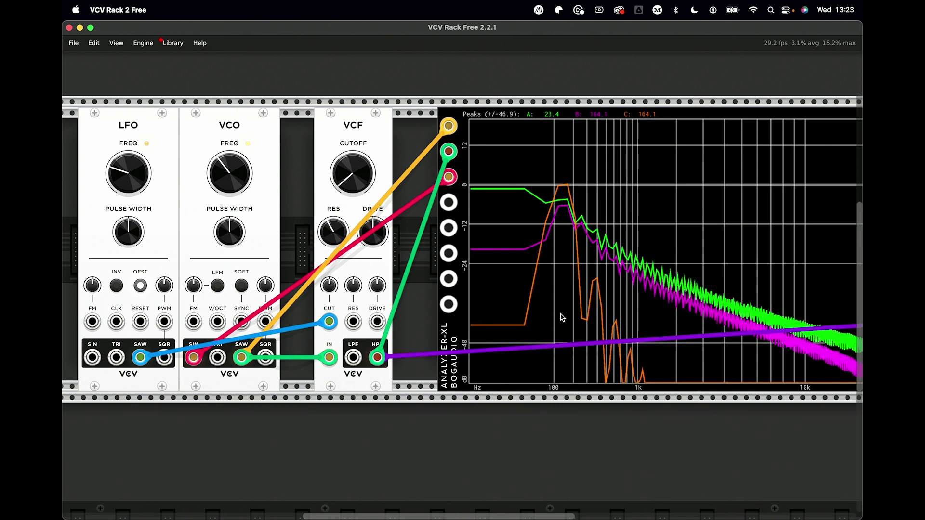
Step: Switch to Arduino IDE with Cmd+Tab to show the moogladder sketch's AudioCallback
key(super+Tab)
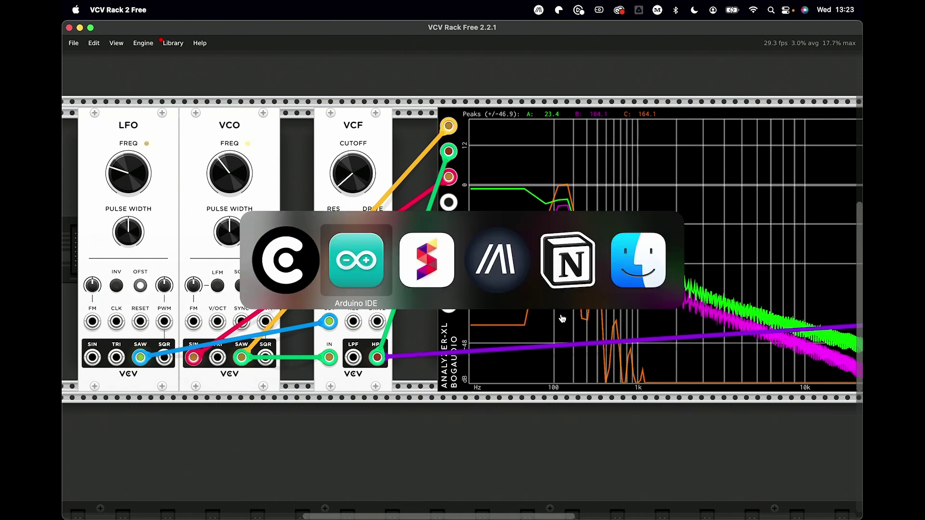
scroll(368, 232, down, 5)
scroll(368, 231, down, 5)
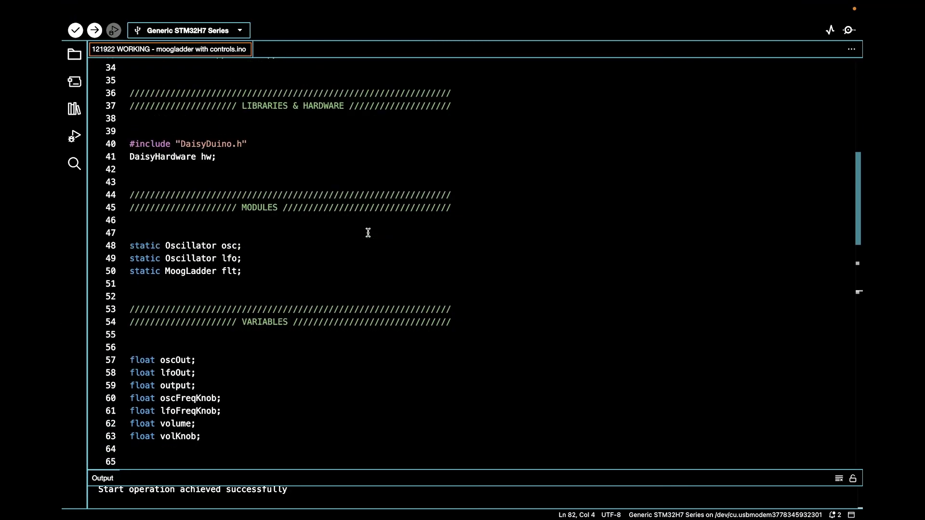
scroll(368, 232, down, 4)
scroll(368, 232, down, 3)
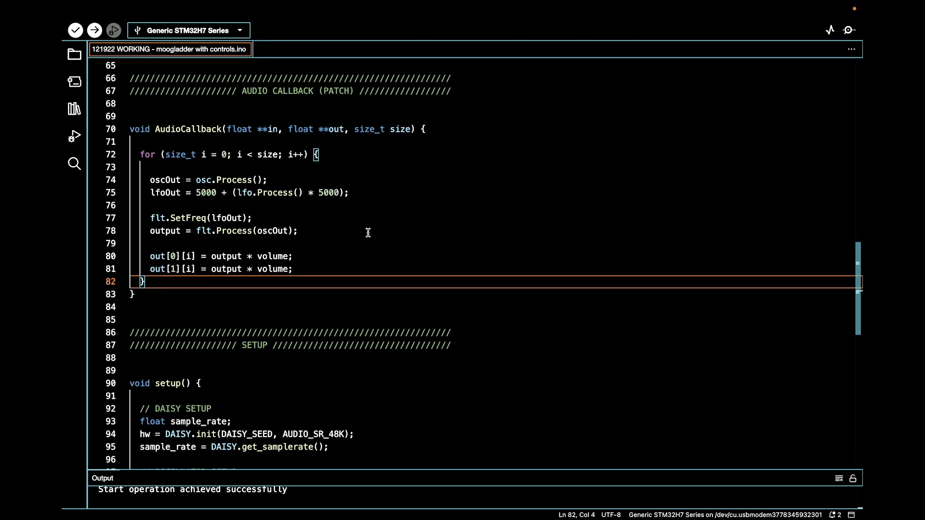